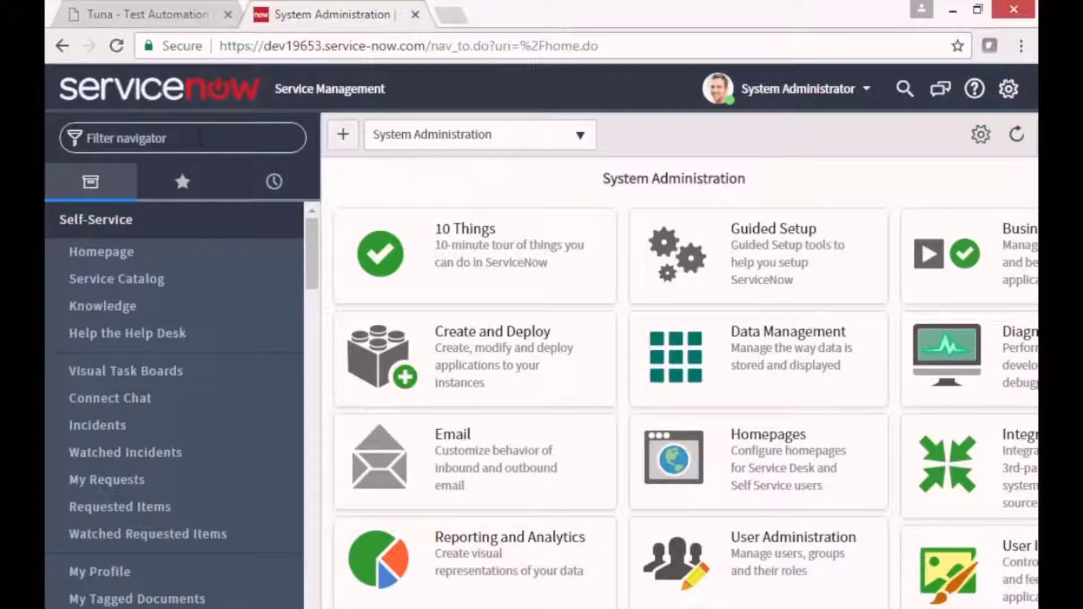
Filter the ServiceNow navigator by 'chan' and start a new change request.
left_click(200, 138)
type("change")
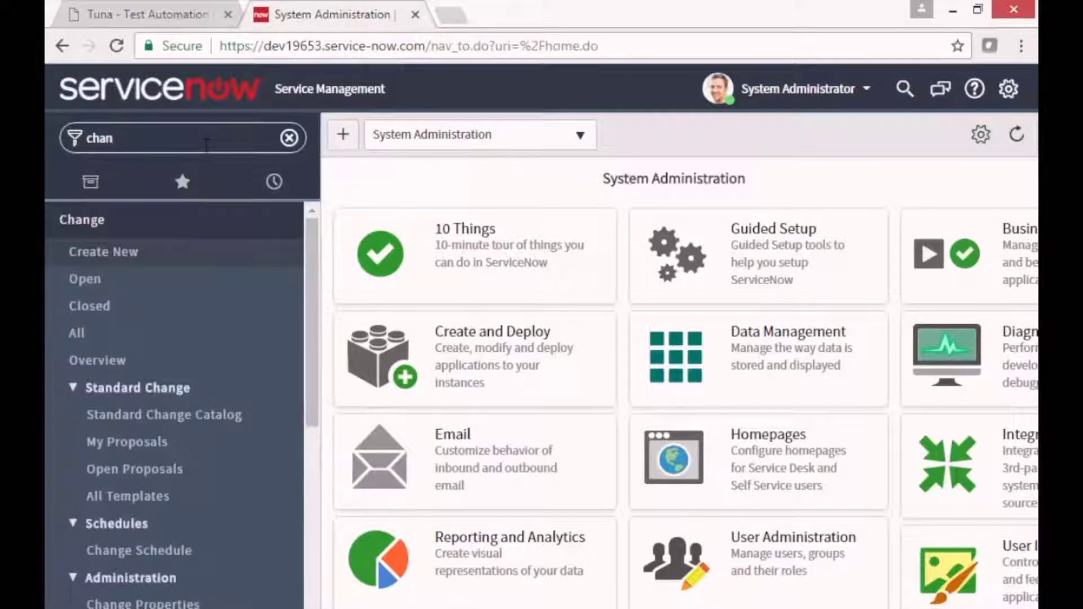
left_click(107, 257)
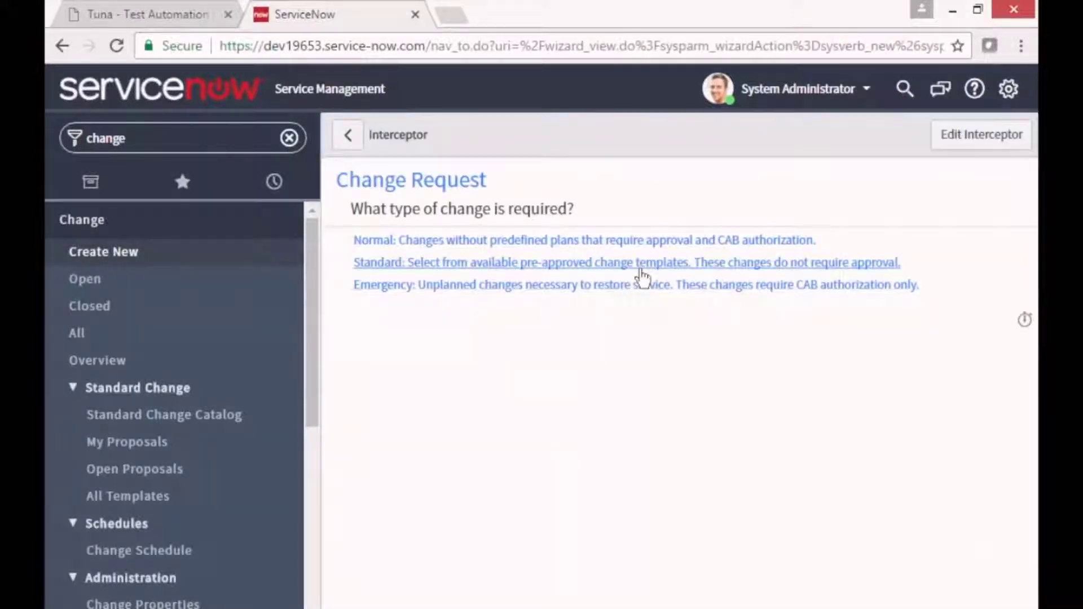
Choose a Normal change, copy its number, and set Requested by to the searched user.
left_click(559, 241)
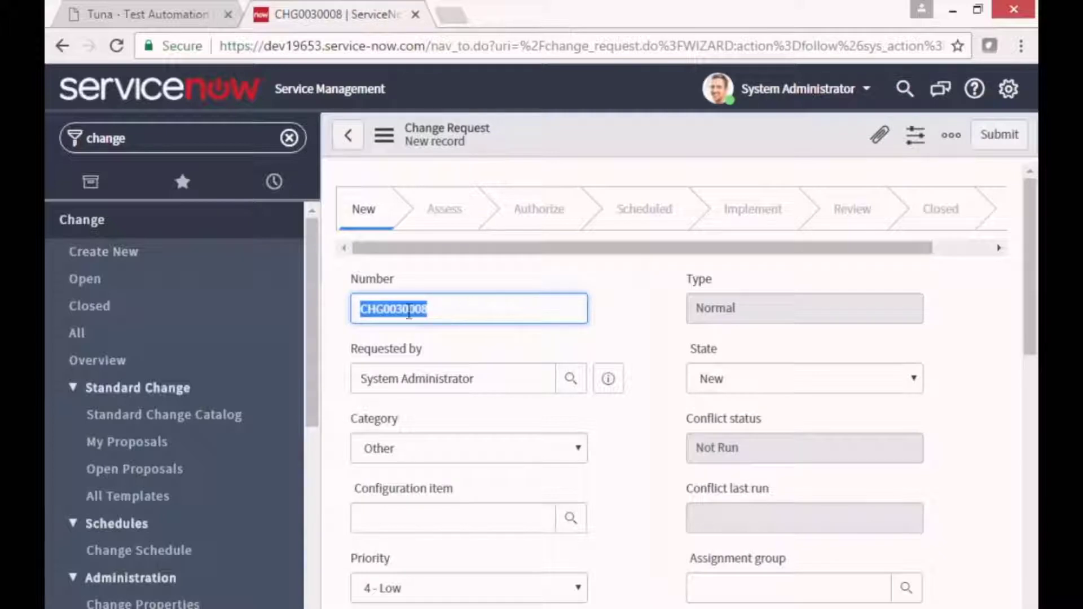
left_click(463, 309)
left_click_drag(473, 309, 323, 312)
left_click(570, 382)
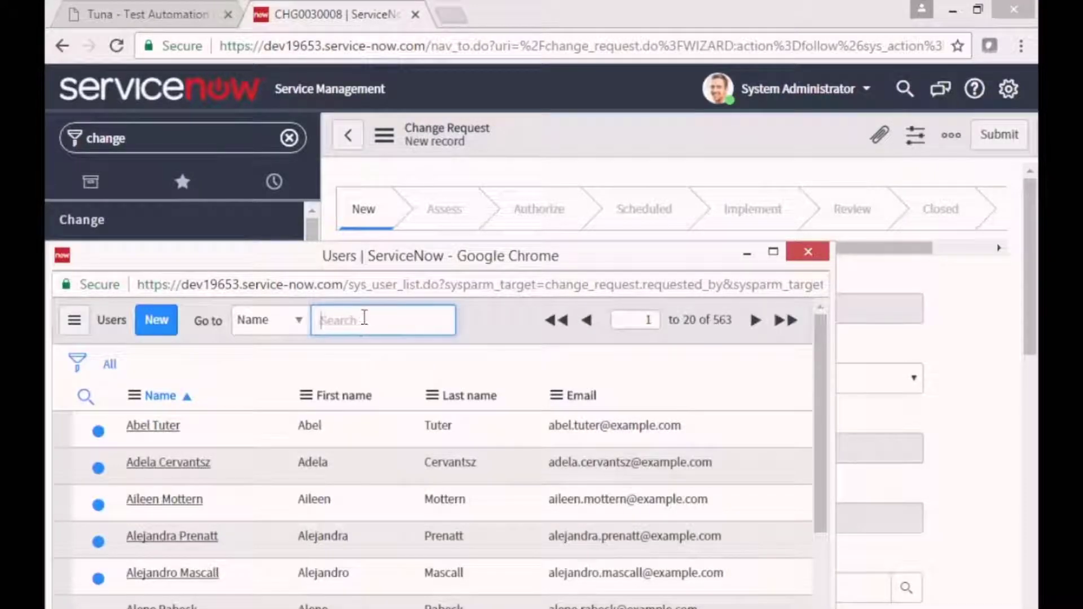
type("Abel")
key("Return")
left_click(163, 469)
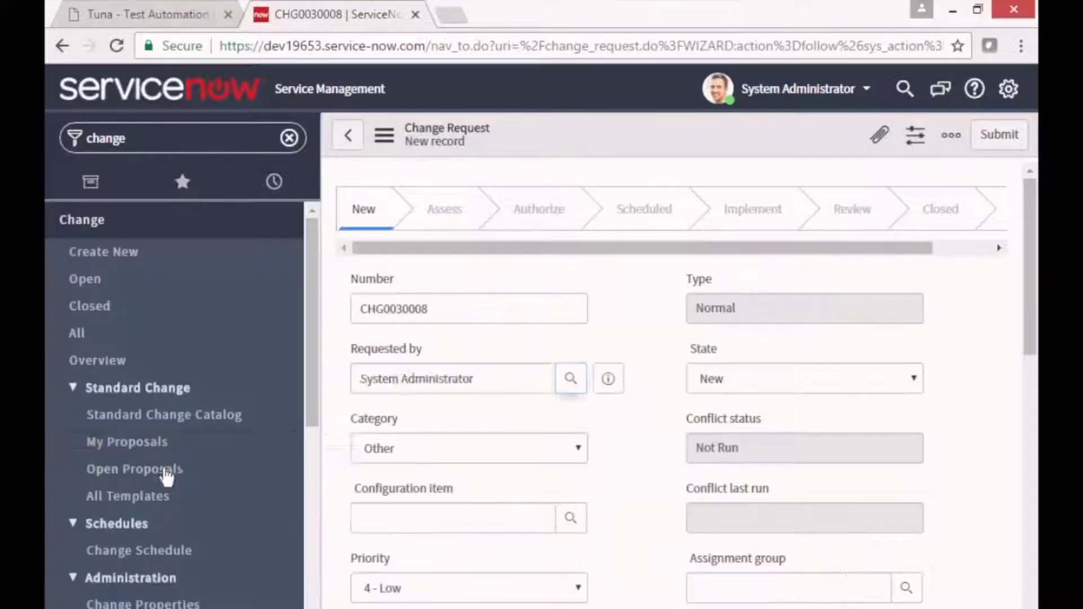
scroll(793, 421, "down", 5)
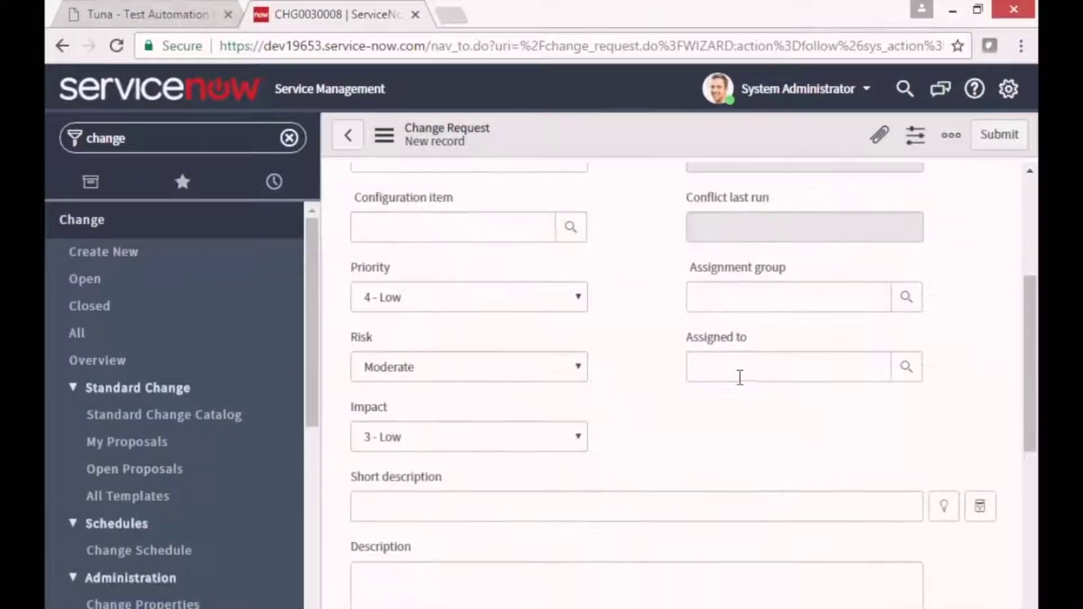
Assign the change to the ITIL user, set risk High, describe it 'Tuna Demo', and submit.
left_click(736, 373)
type("ITIL")
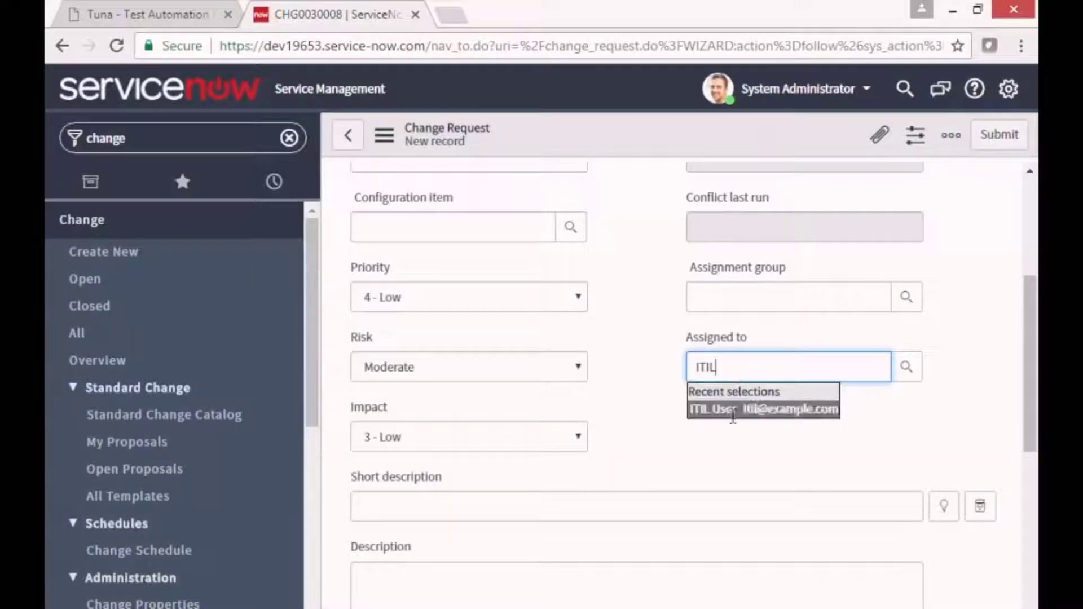
left_click(734, 409)
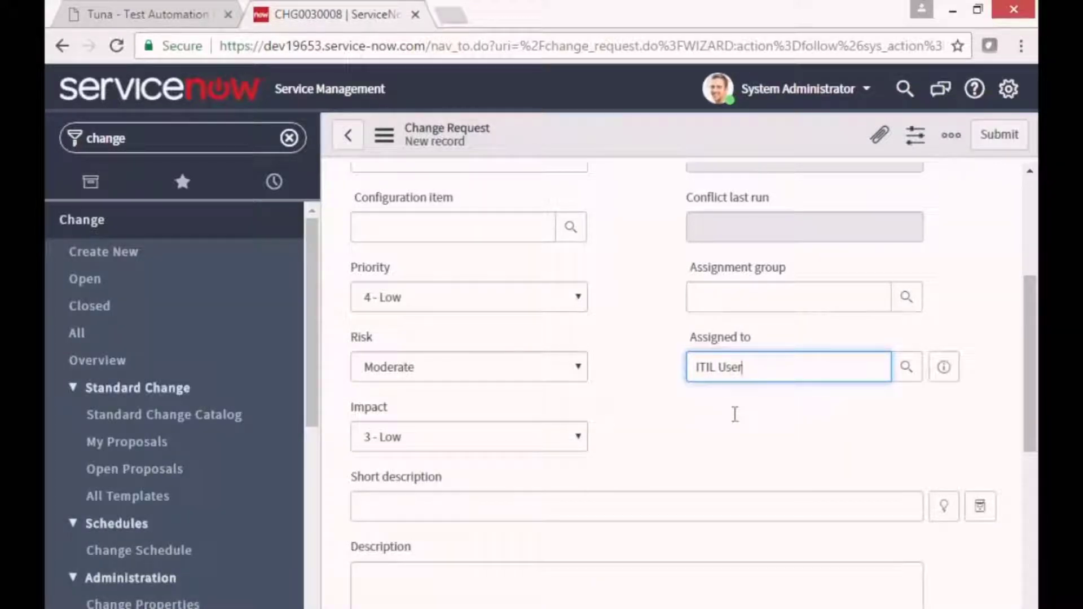
left_click(576, 371)
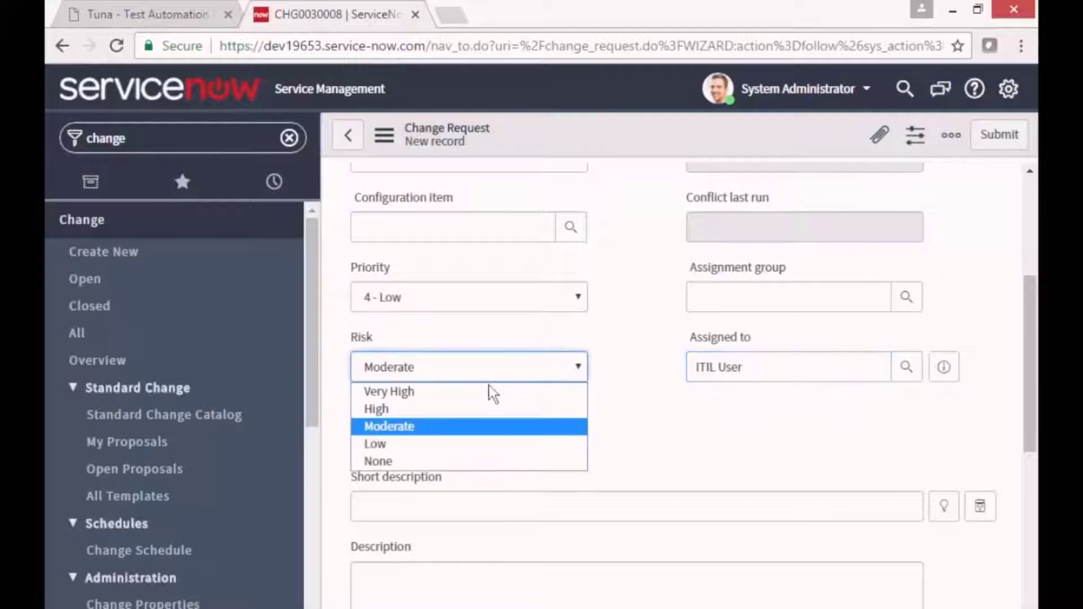
left_click(471, 410)
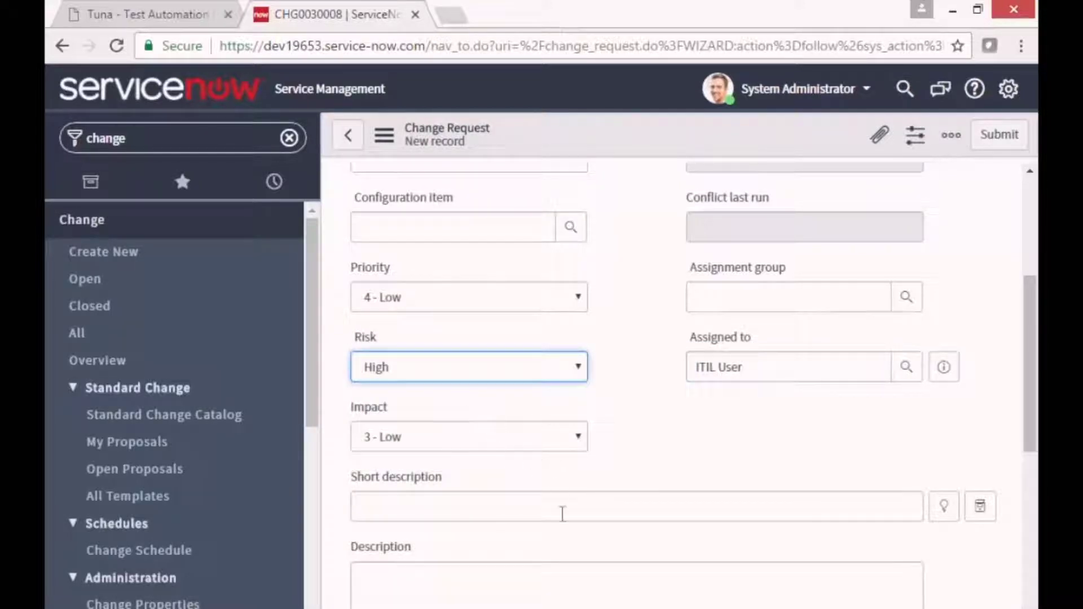
left_click(424, 589)
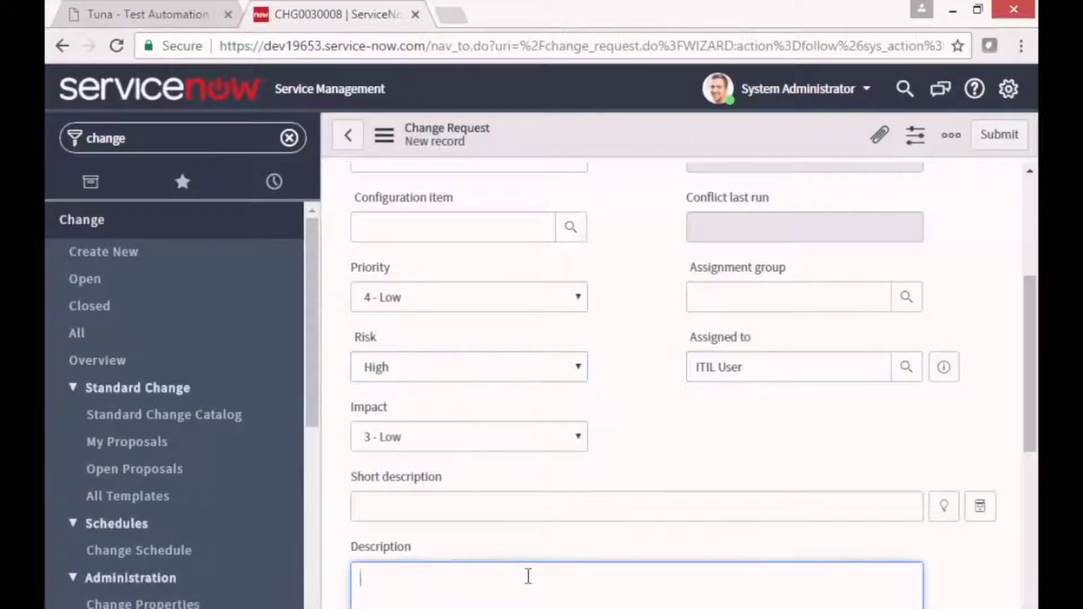
type("Tuna Demo")
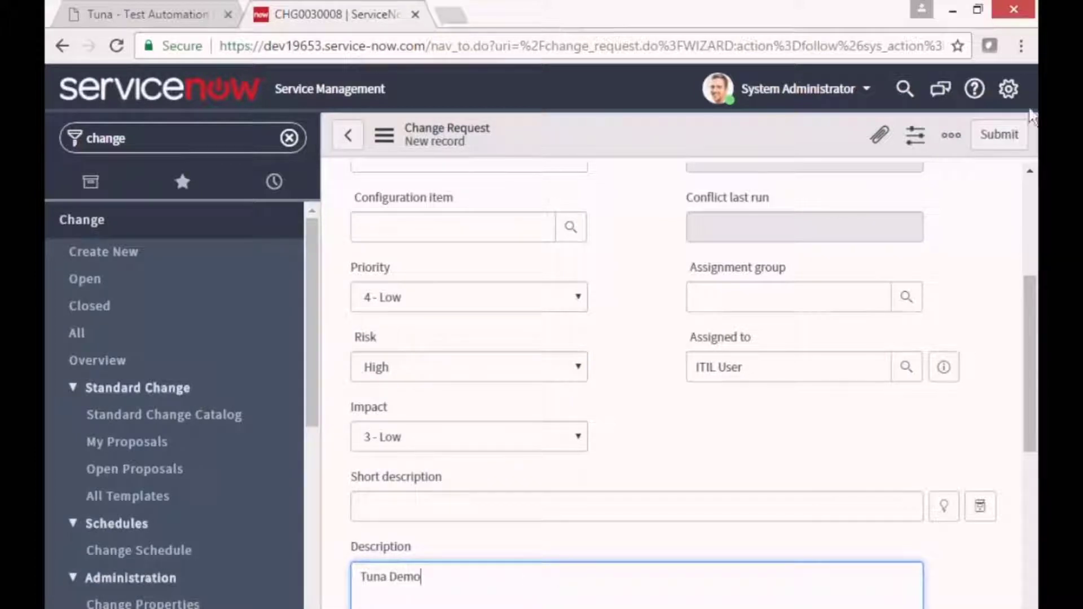
left_click(1004, 136)
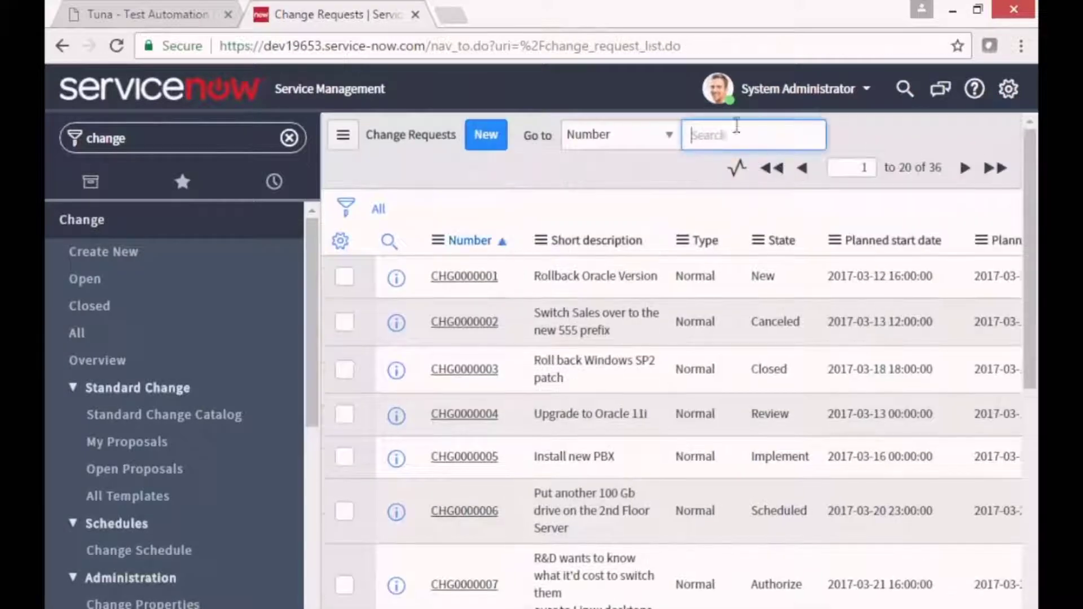
Search the change list for CHG0030008, then switch to the Tuna tab.
type("CHG0030008")
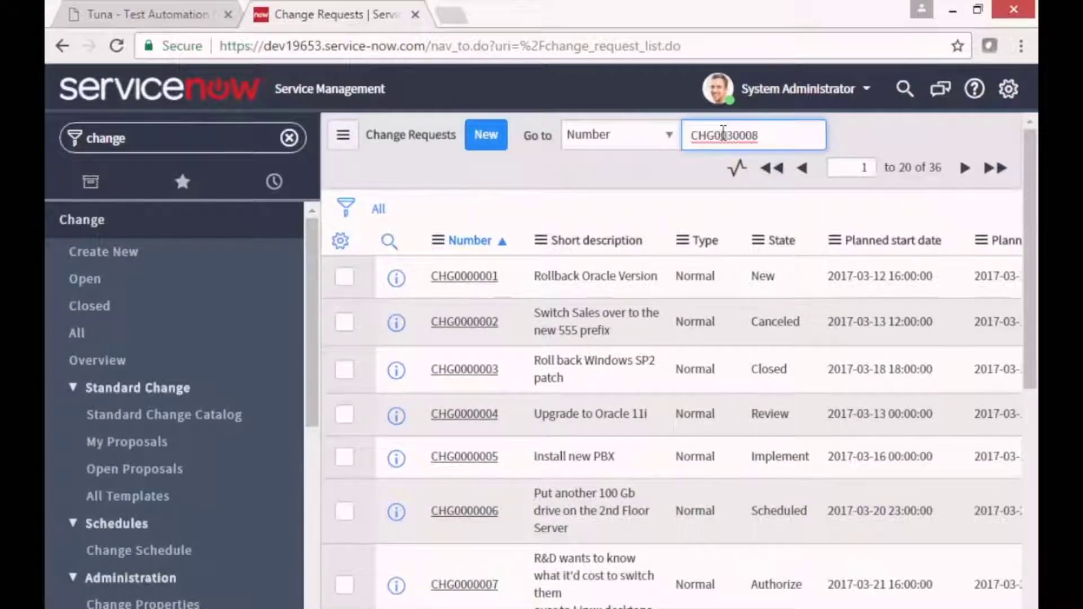
key("Return")
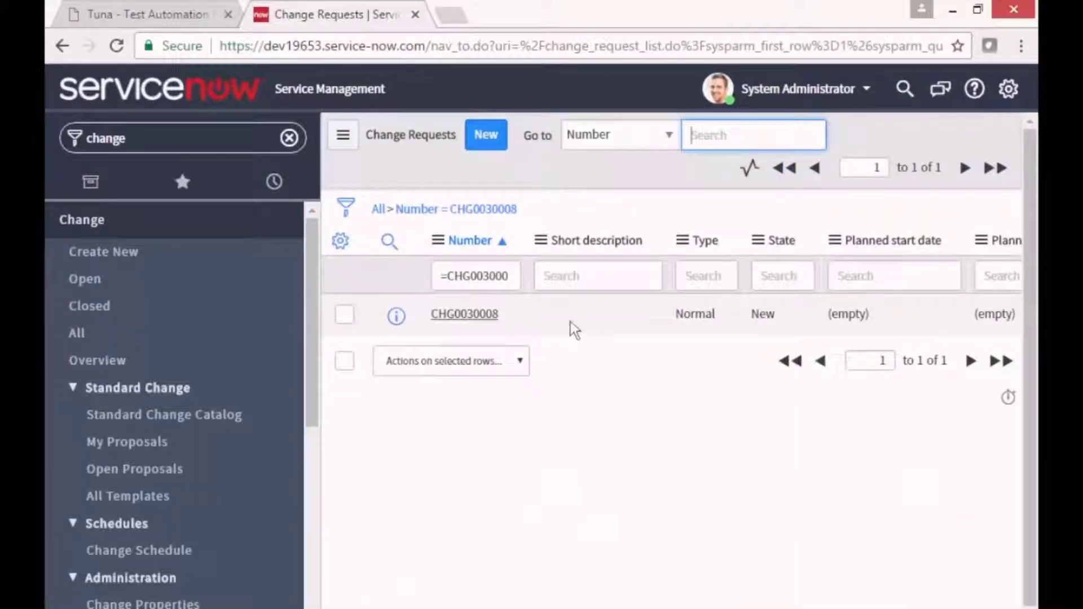
left_click(161, 14)
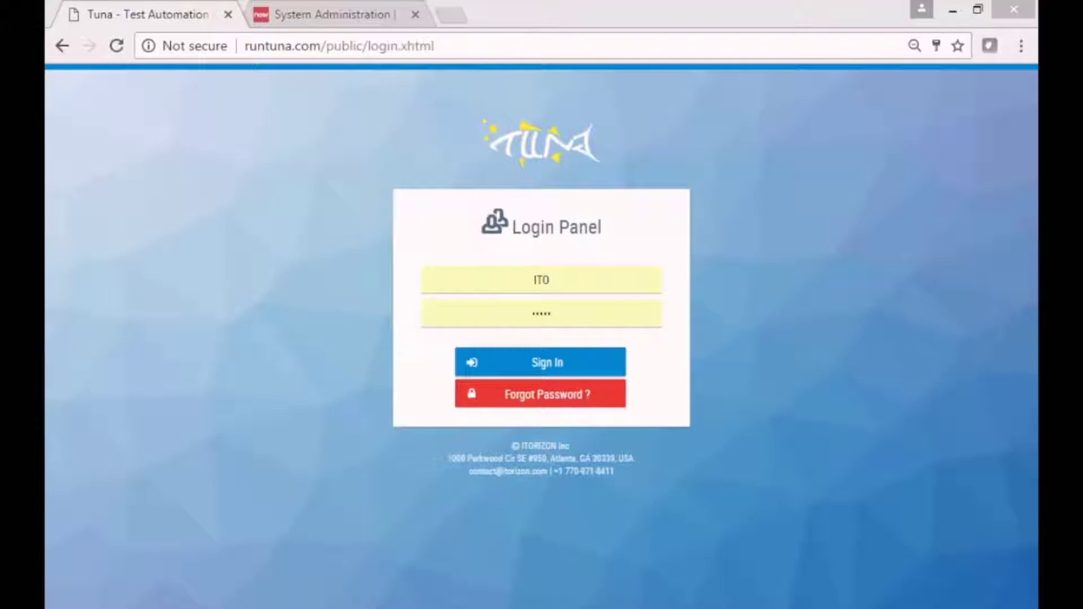
Sign in to Tuna, select the ServiceNow ITIL project, and go to Artifacts.
left_click(551, 369)
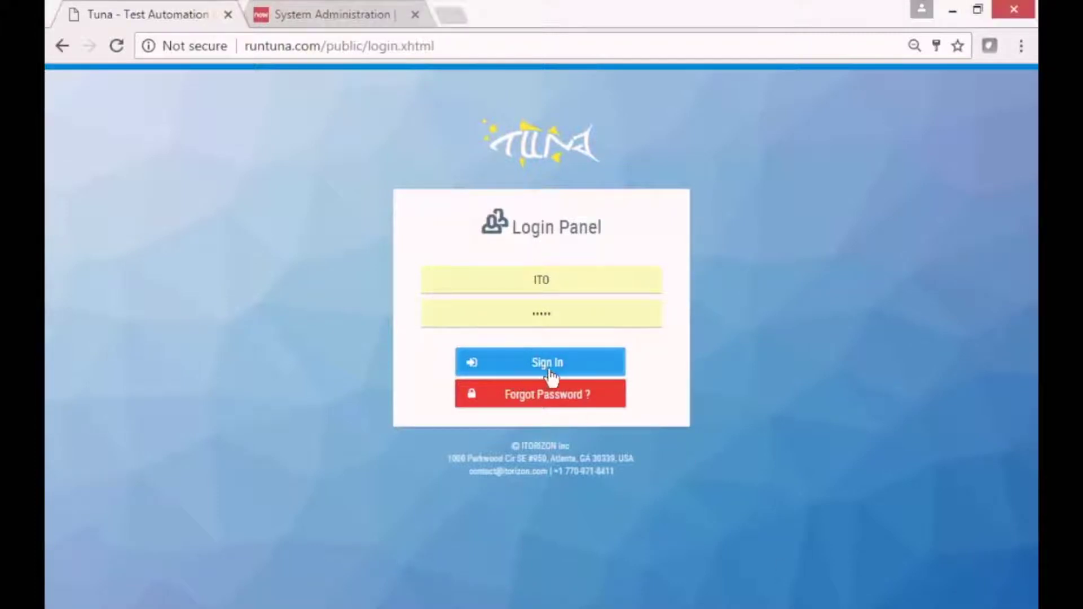
left_click(179, 197)
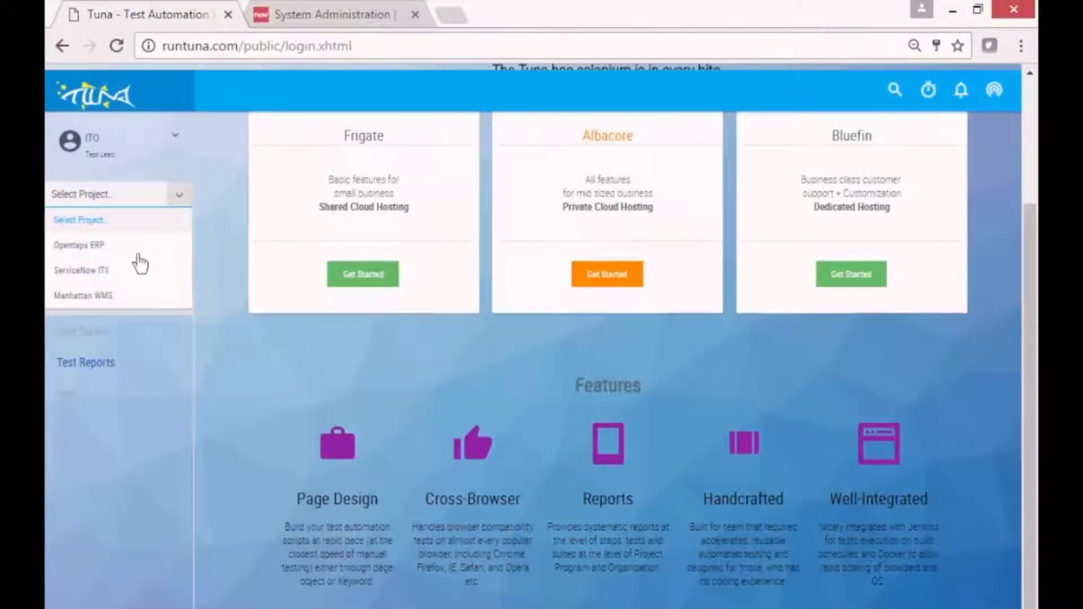
left_click(110, 270)
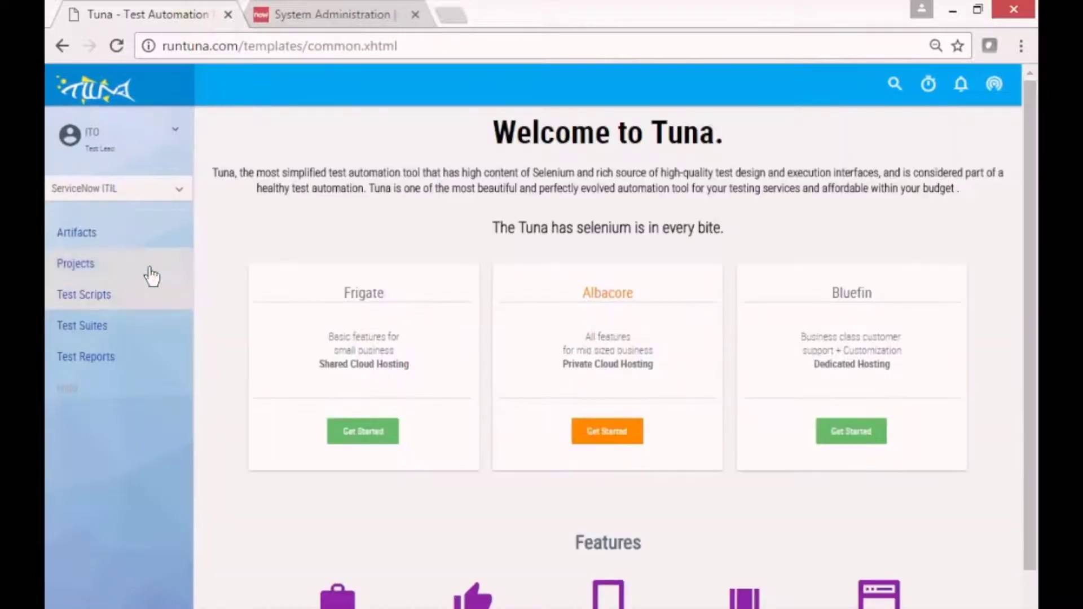
left_click(71, 235)
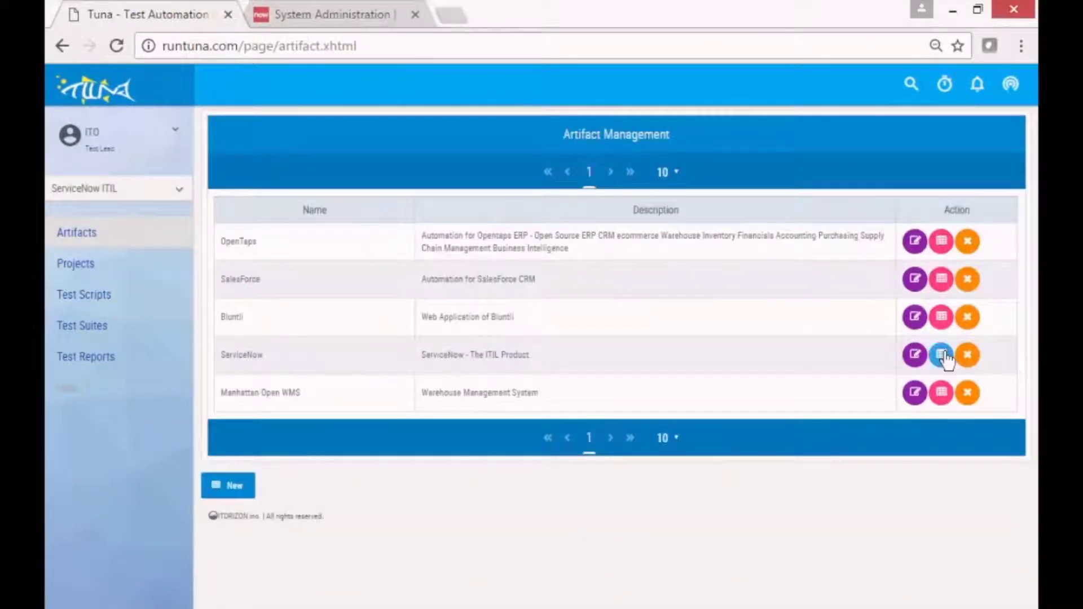
Add a 'CR - New Record' page described 'Create New CR' to the ServiceNow artifact.
left_click(943, 355)
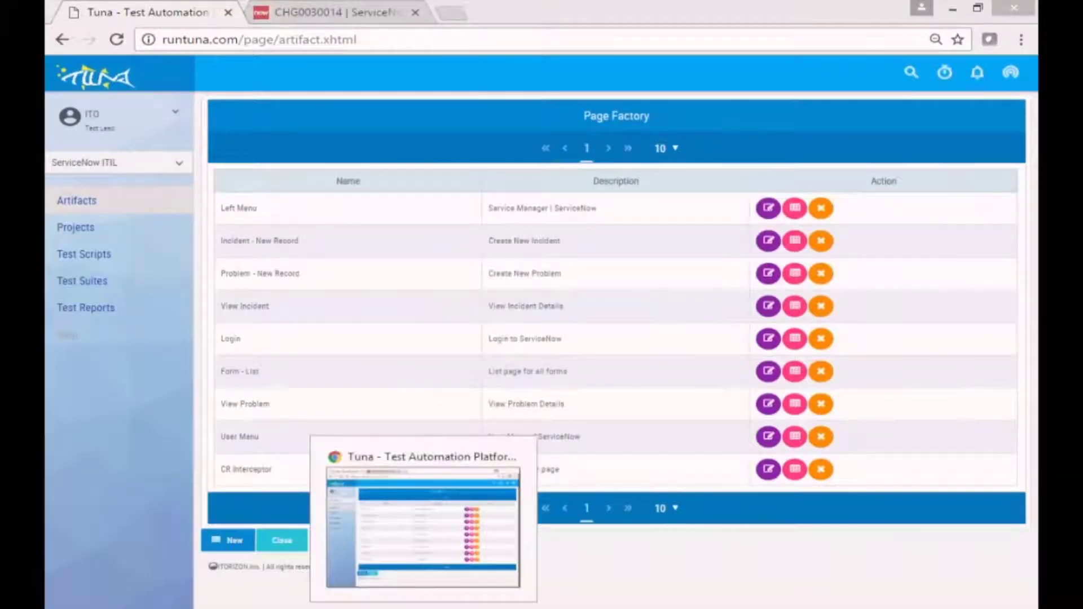
left_click(225, 542)
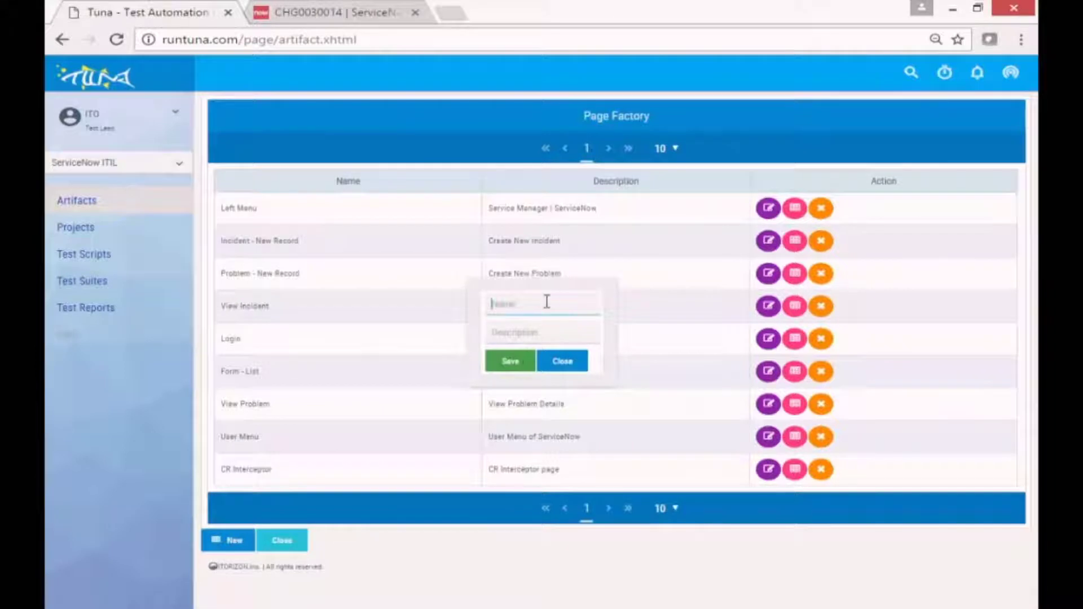
left_click(547, 303)
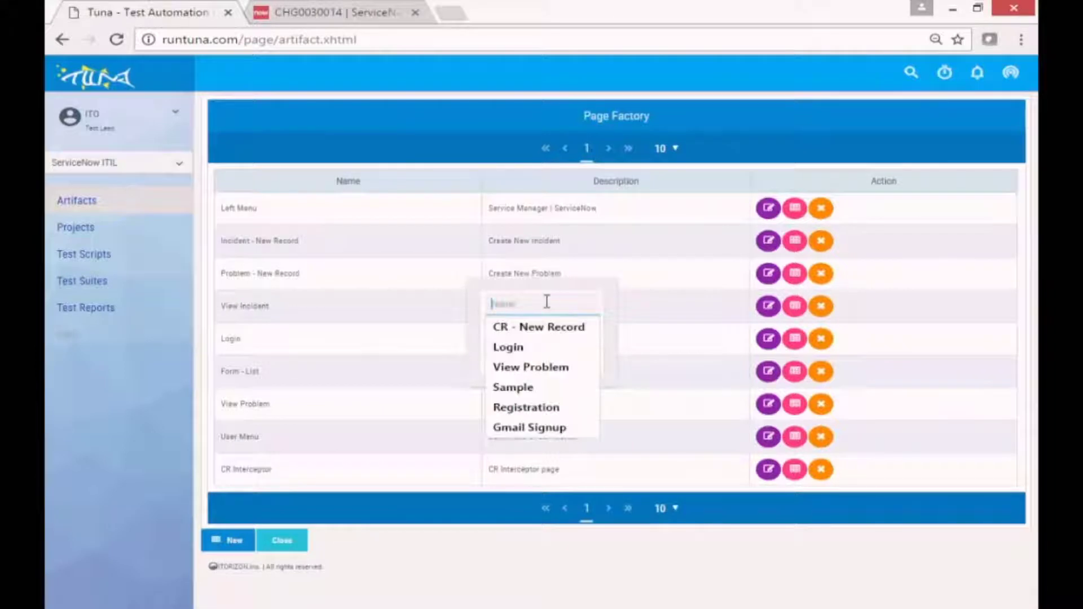
left_click(540, 332)
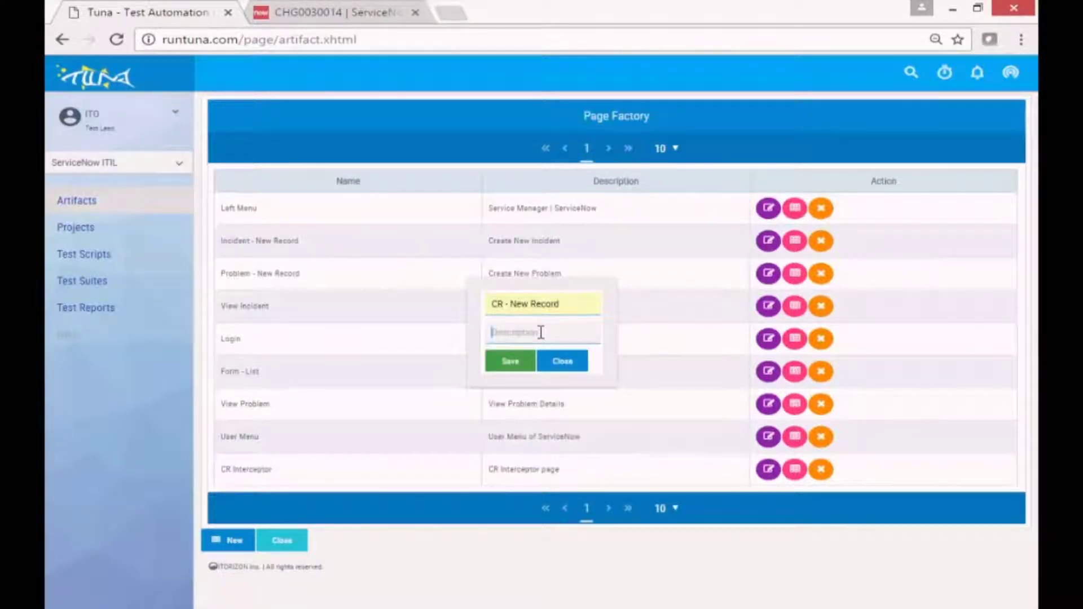
left_click(541, 332)
left_click(539, 375)
left_click(510, 364)
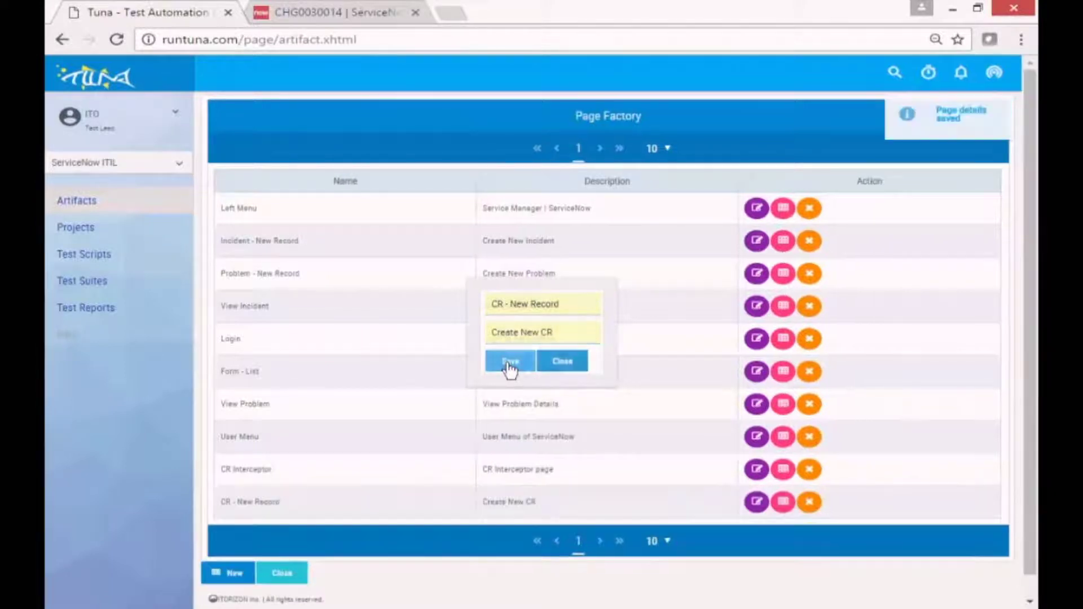
Start a new widget for that page and focus ServiceNow's change Number field.
left_click(782, 504)
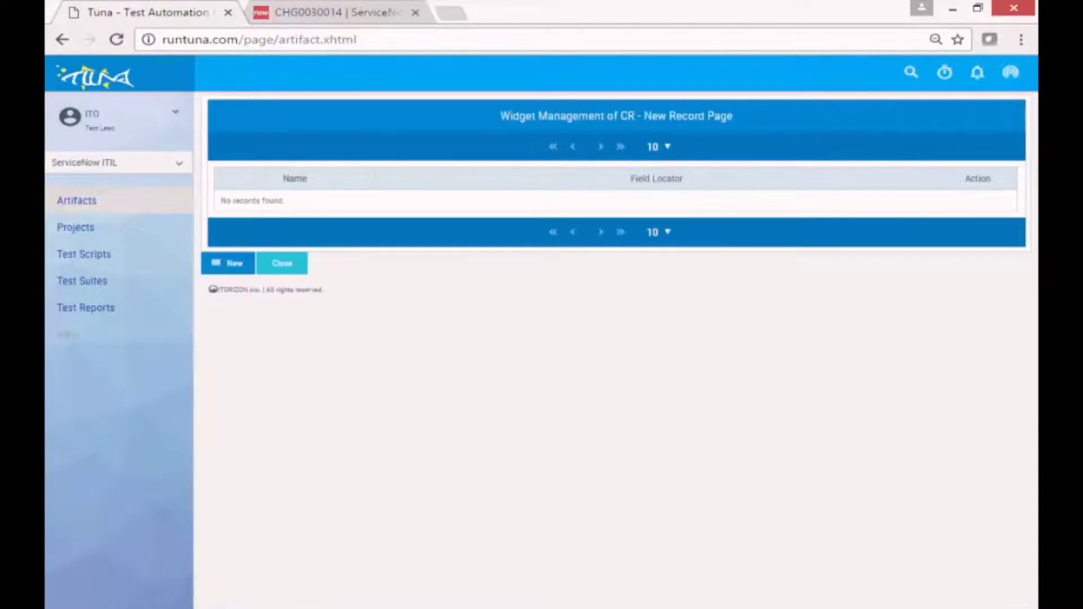
left_click(235, 273)
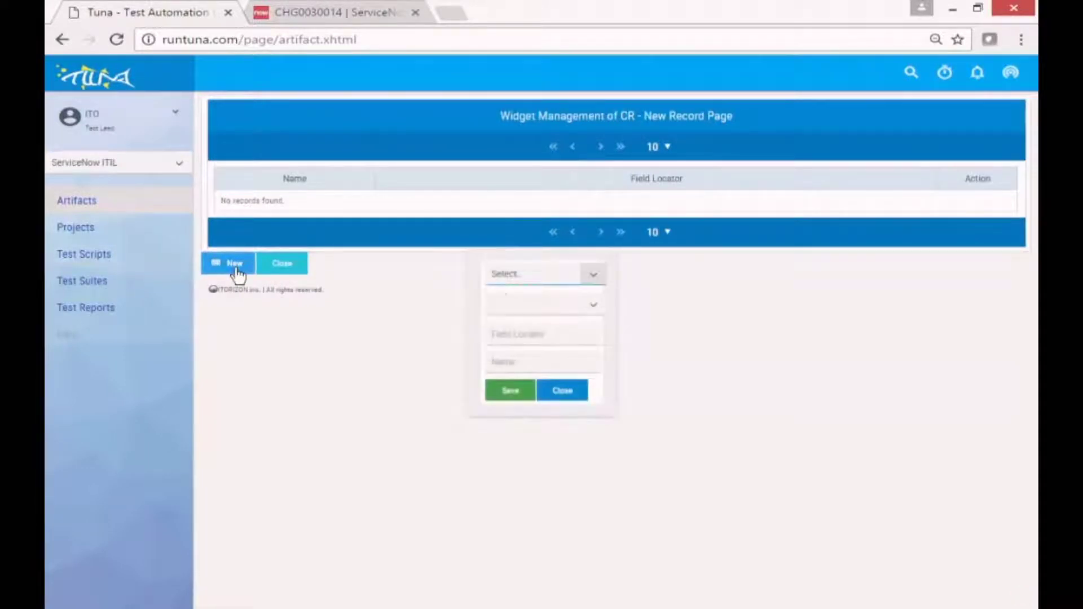
left_click(306, 10)
left_click(453, 269)
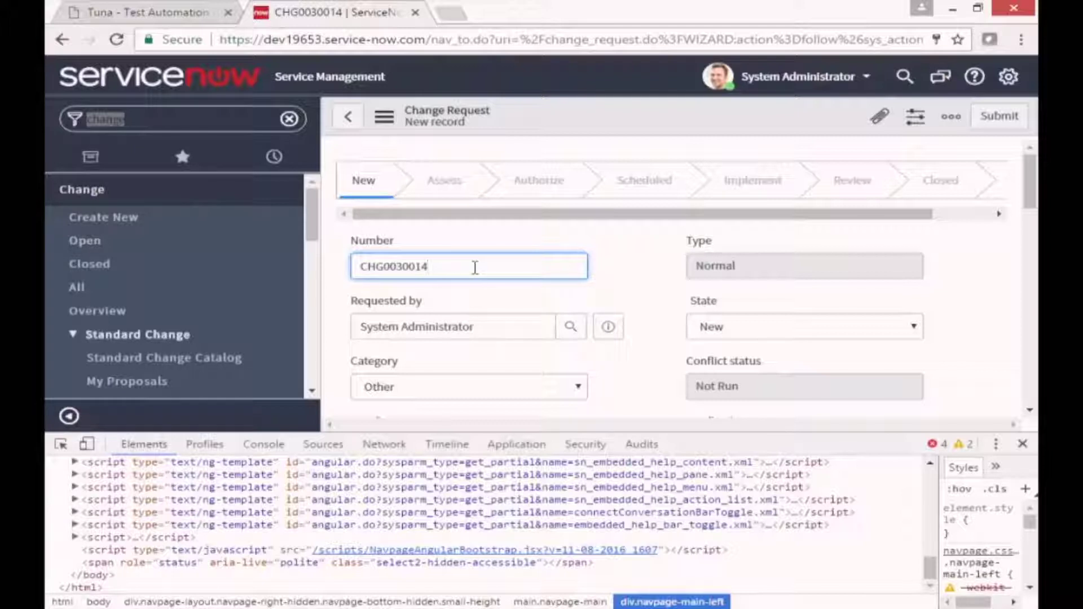
Inspect the Number field and copy its id change_request.number, then return to Tuna.
left_click(61, 444)
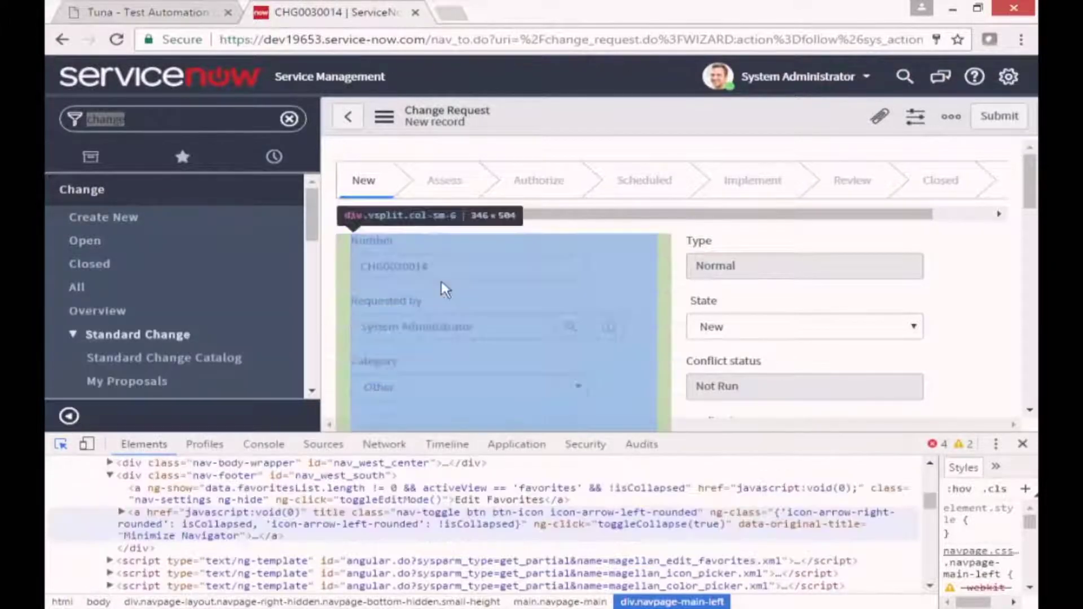
left_click(450, 275)
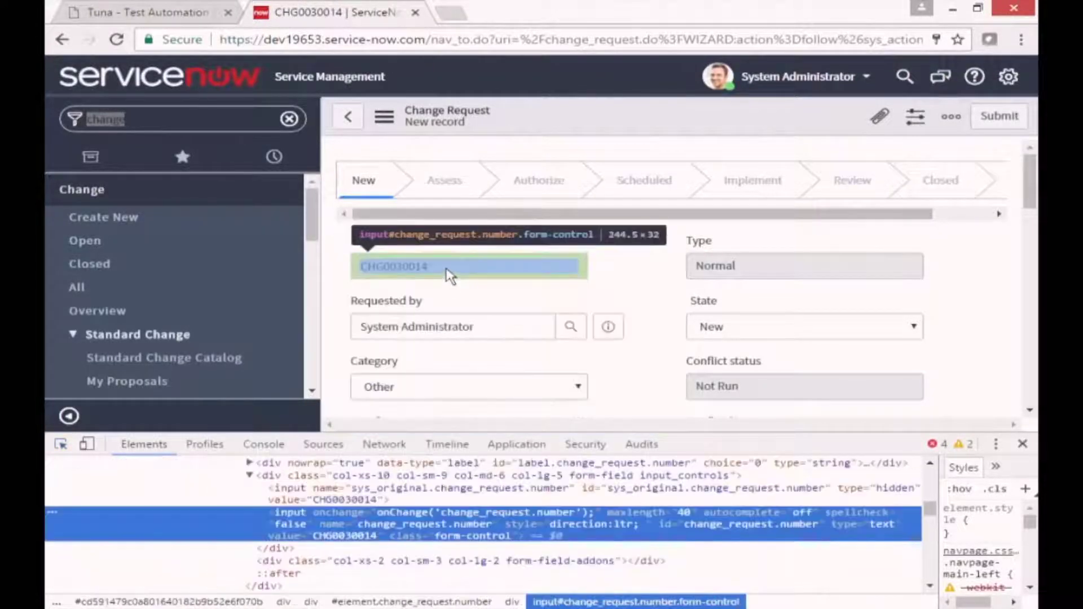
double_click(719, 525)
key("ctrl+c")
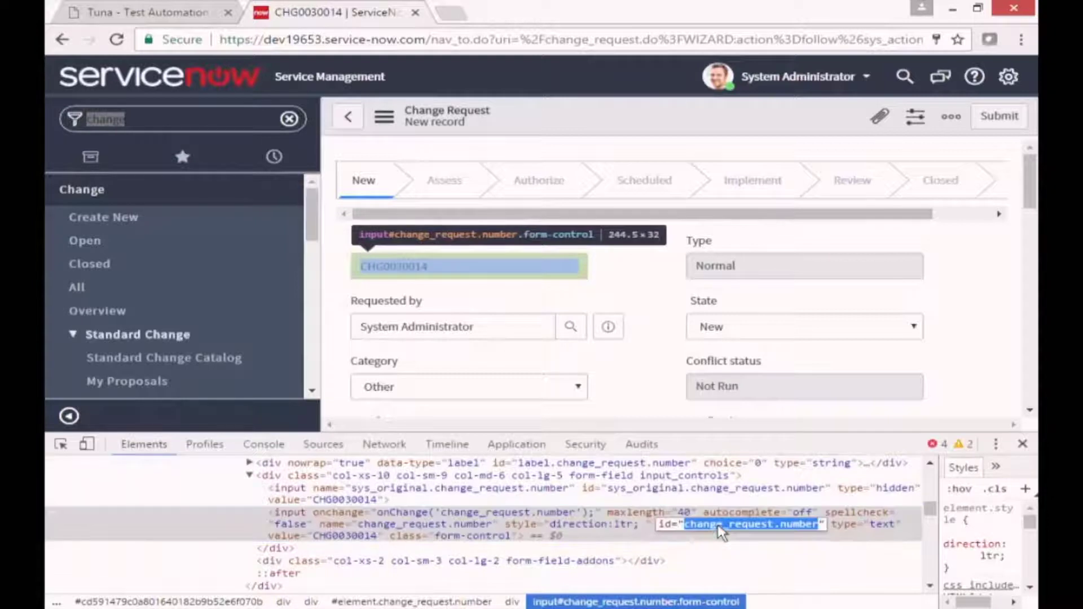
left_click(147, 11)
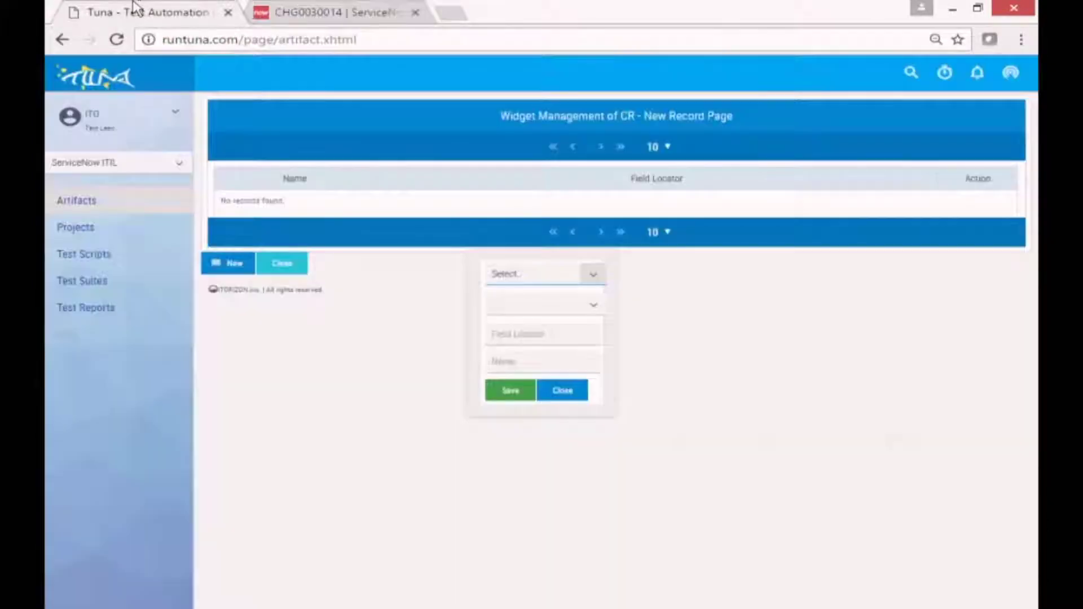
Save an Element widget 'Number' with Id locator change_request.number, then start another widget.
left_click(596, 282)
left_click_drag(599, 330, 604, 370)
left_click(511, 341)
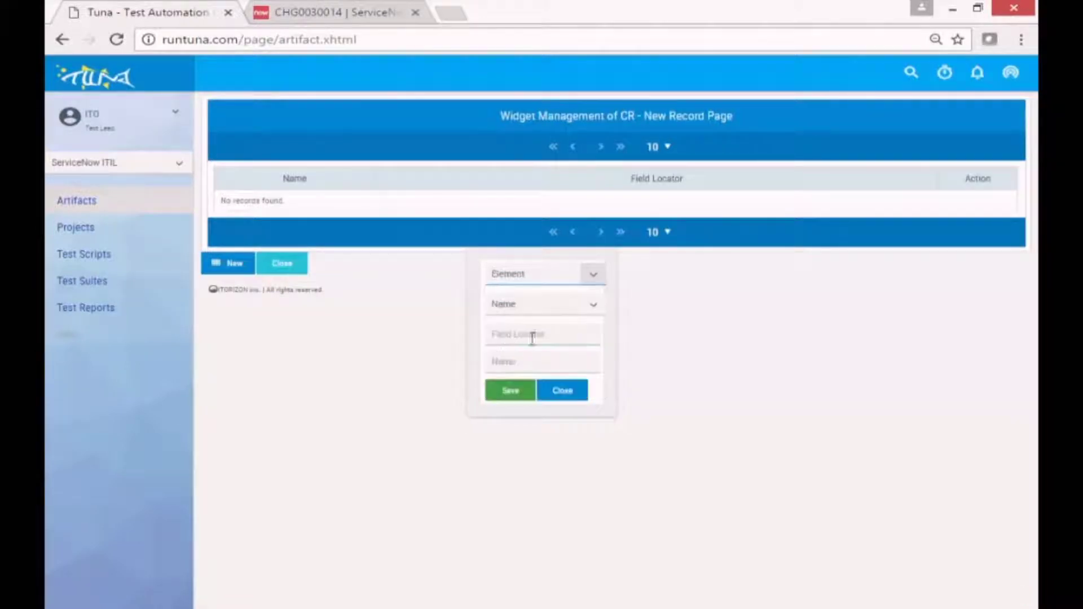
left_click(592, 307)
left_click(498, 354)
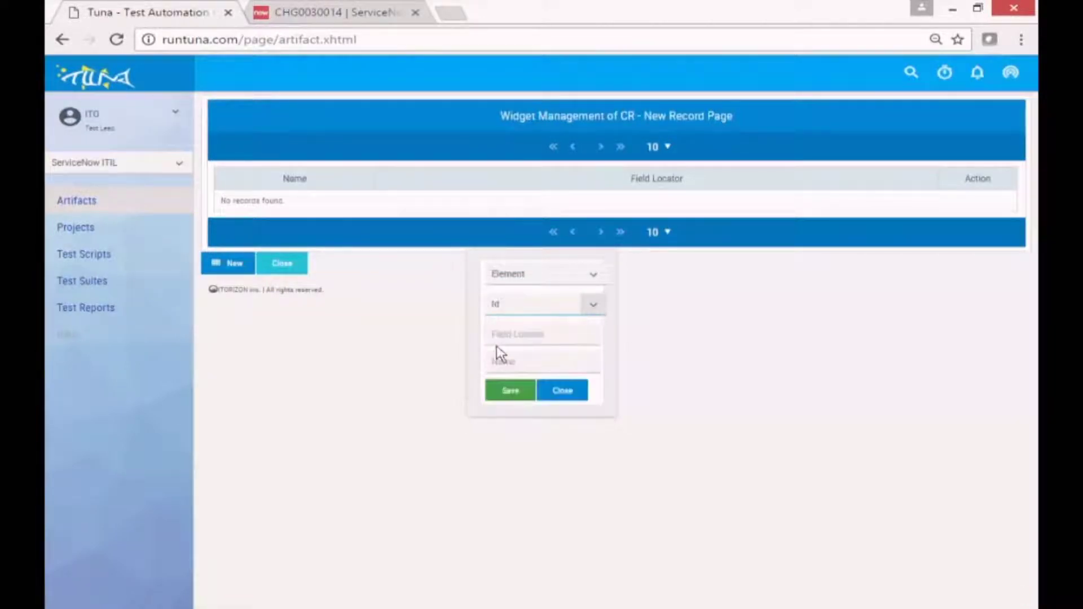
left_click(510, 336)
key("ctrl+v")
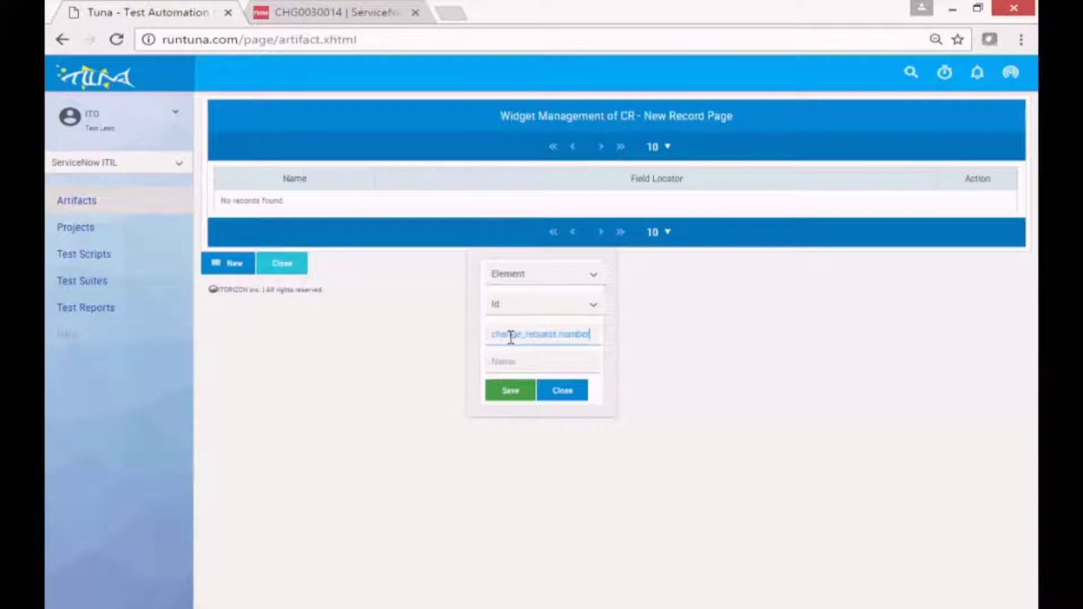
left_click(508, 368)
left_click(516, 393)
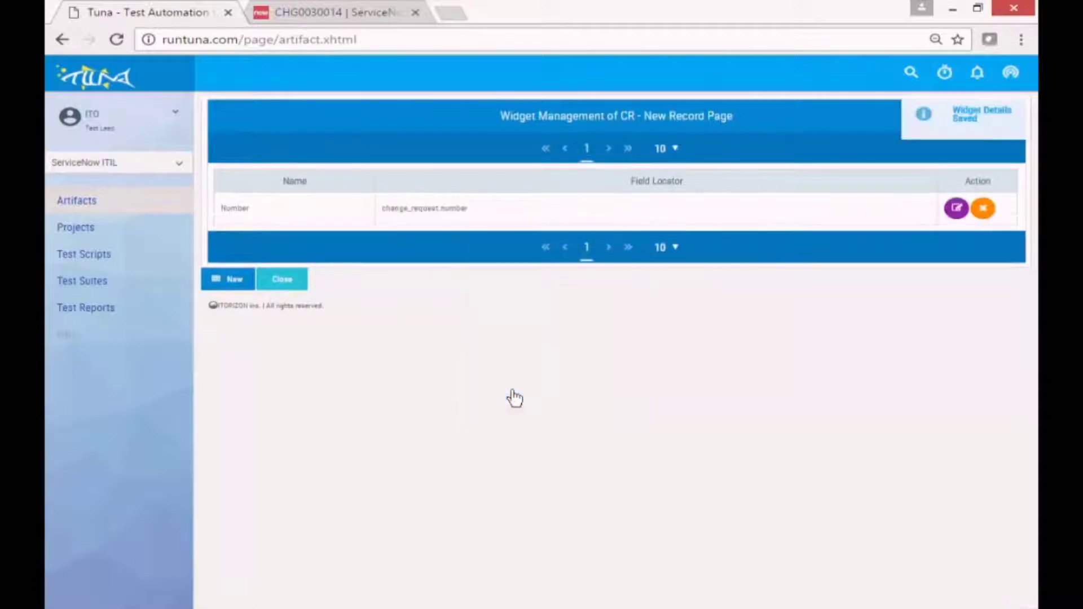
left_click(235, 285)
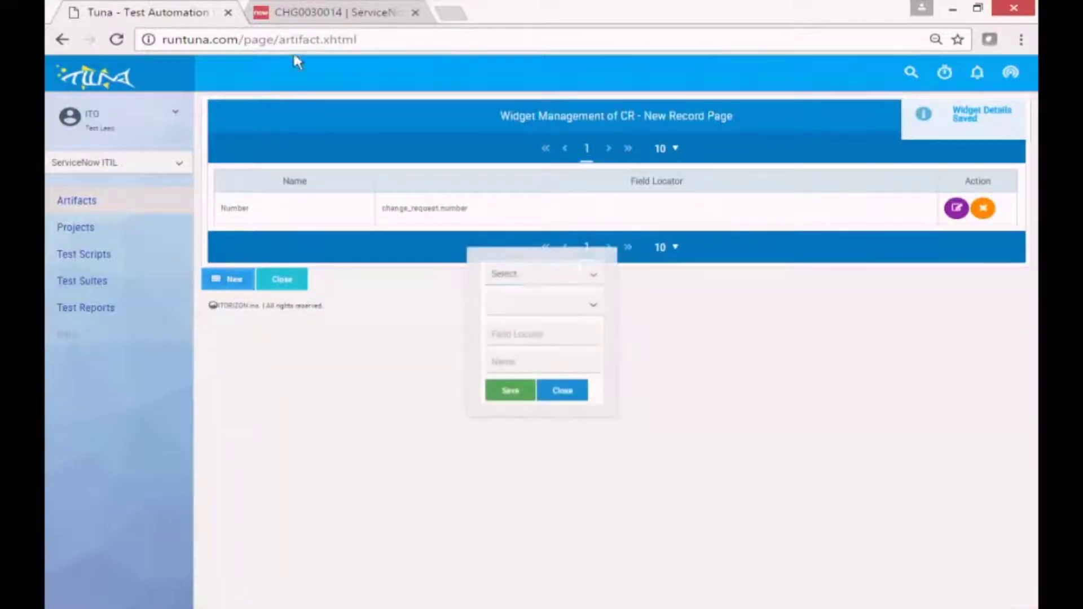
Copy the Requested by lookup id lookup.change_request.requested_by from ServiceNow's inspector.
left_click(314, 12)
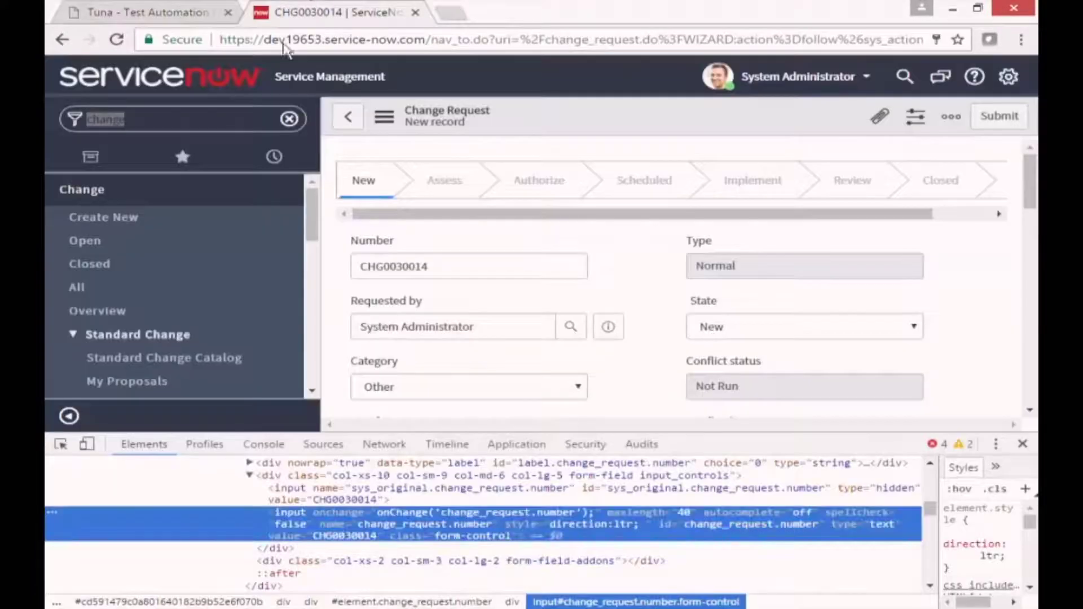
left_click(60, 444)
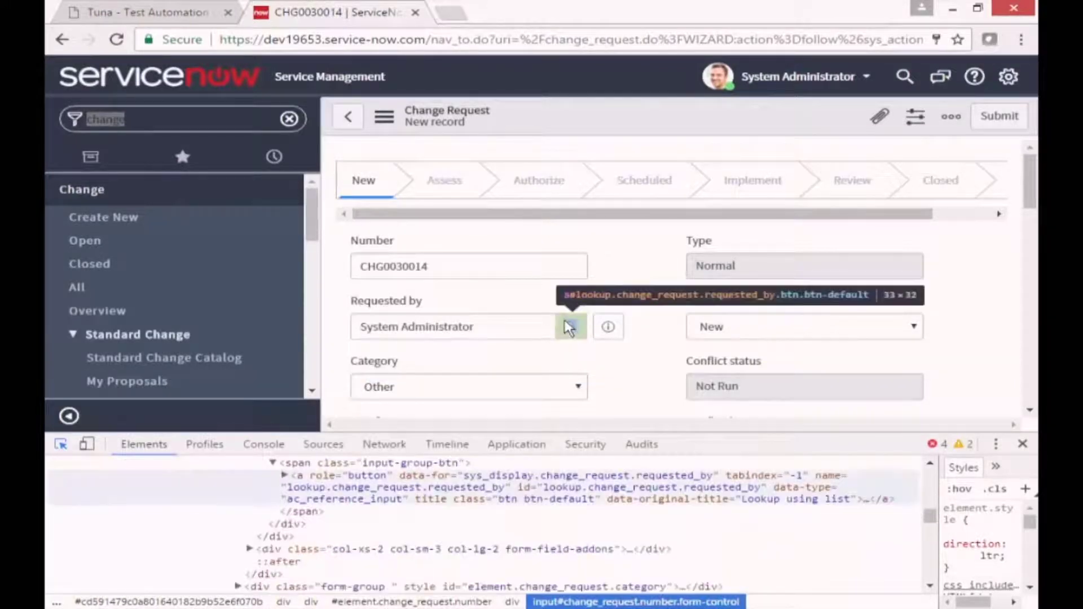
left_click(568, 327)
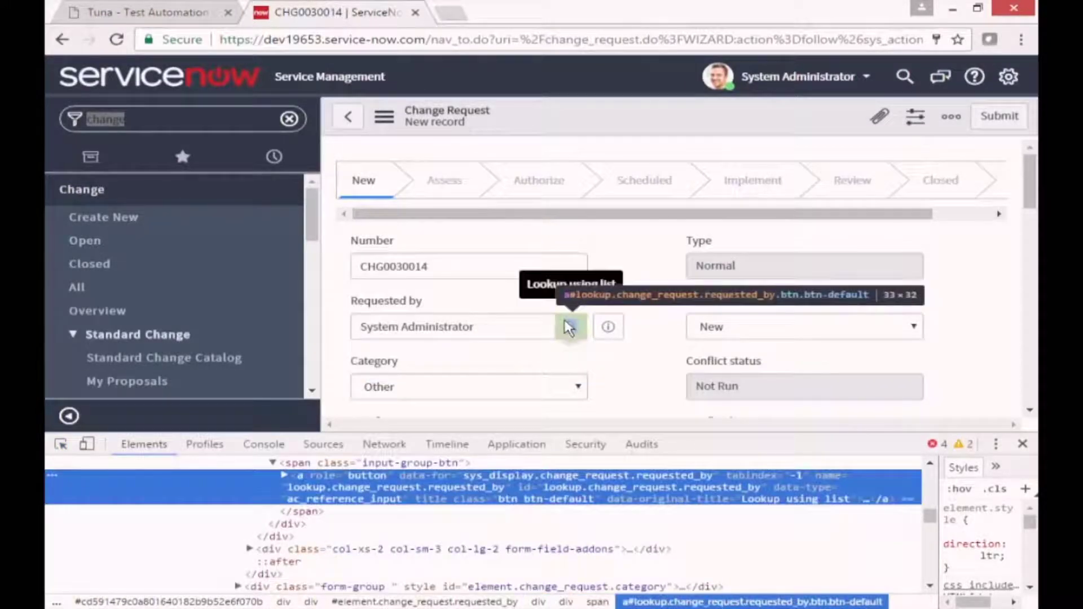
double_click(599, 487)
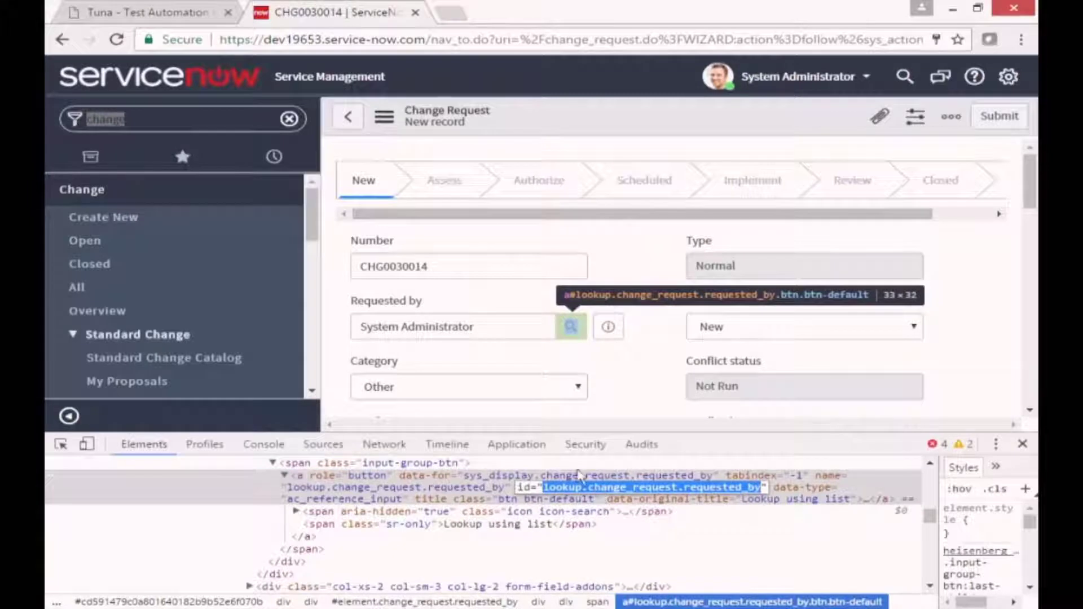
left_click(150, 8)
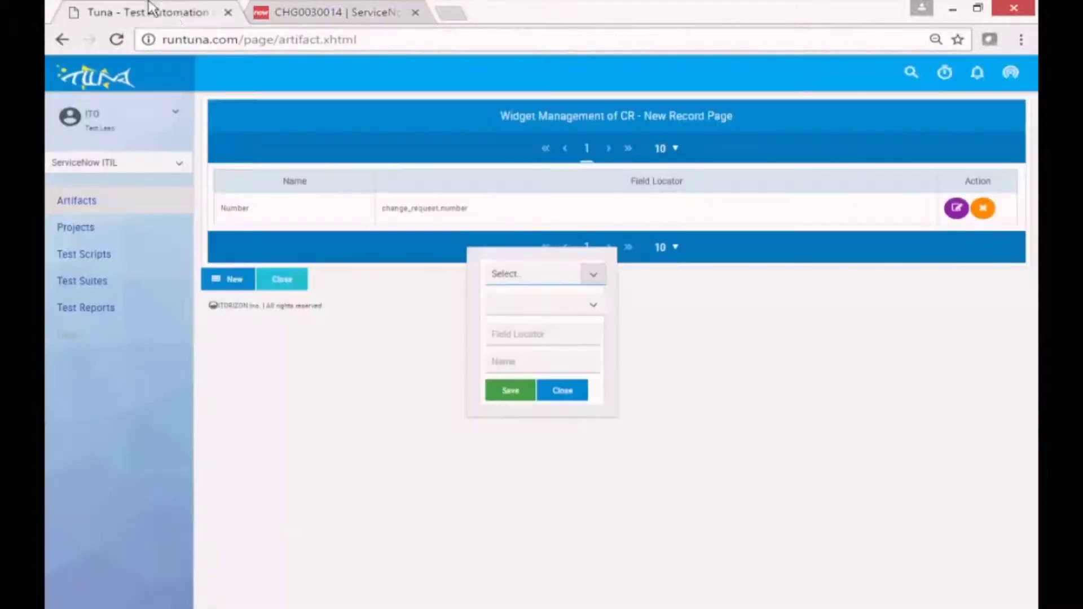
Save a Button widget 'Lookup' with locator lookup.change_request.requested_by.
left_click(594, 276)
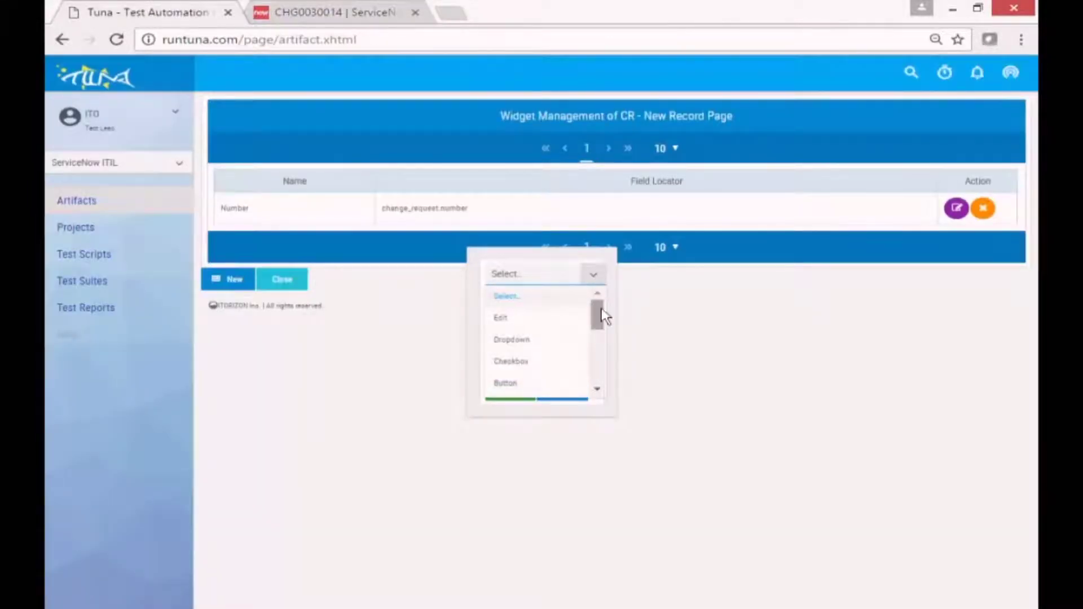
left_click(522, 384)
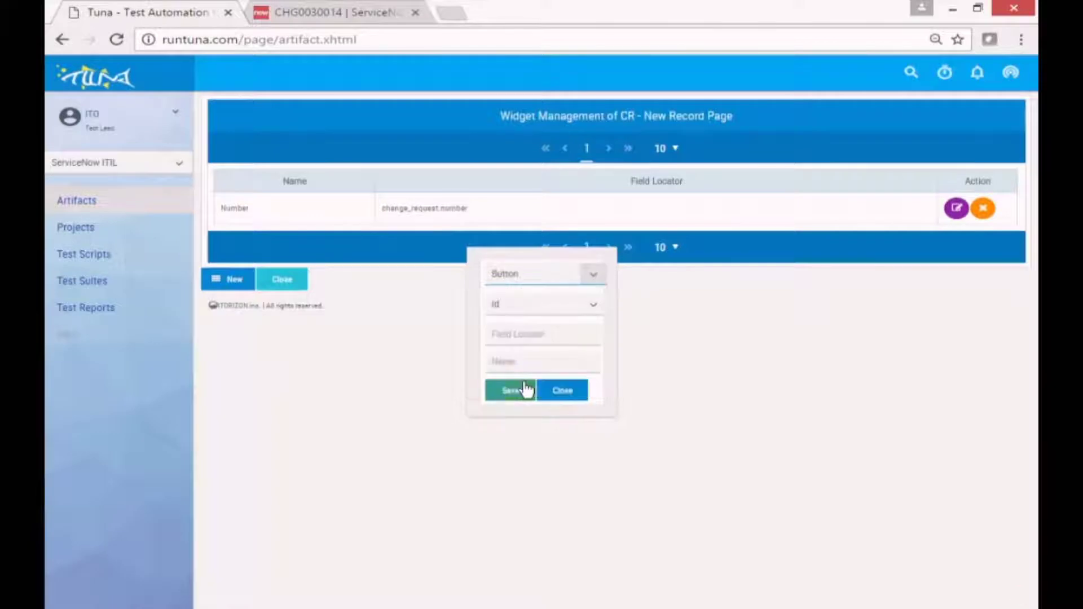
left_click(524, 333)
type("lookup.change_request.number")
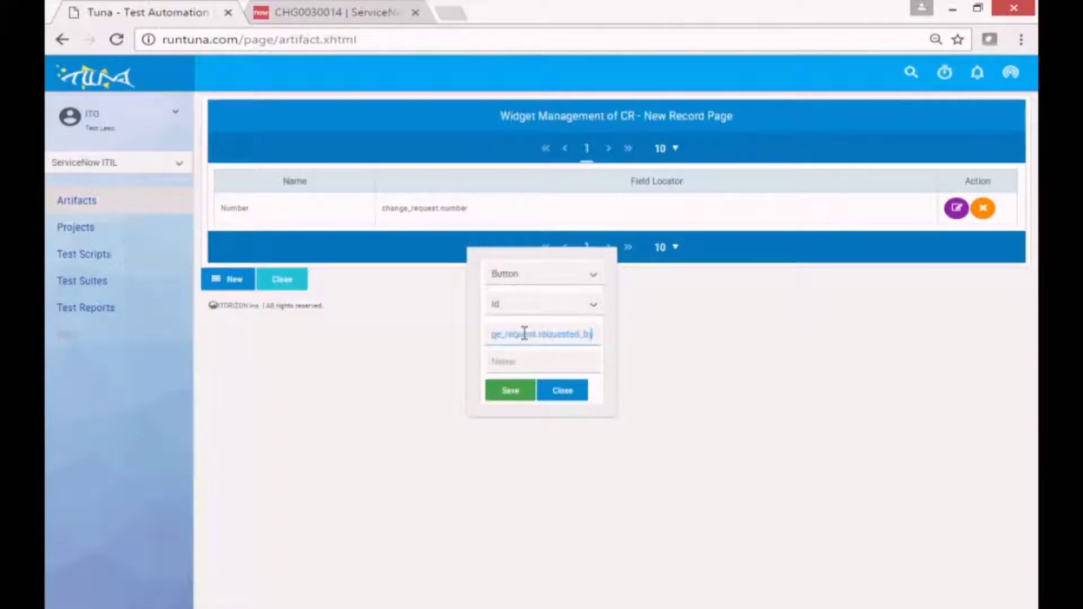
left_click(525, 363)
type("Lookup")
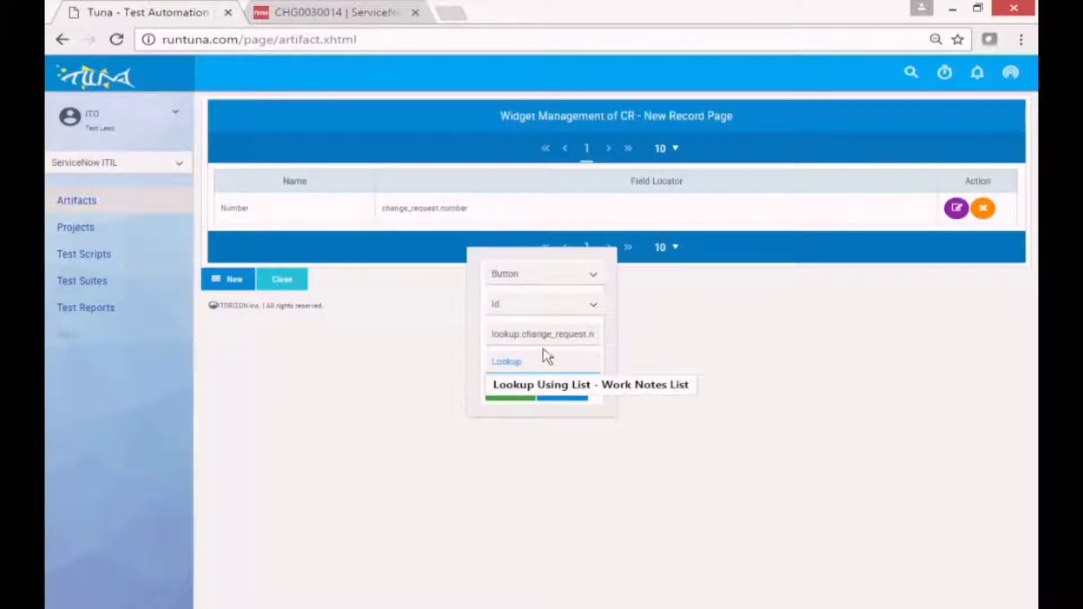
left_click(672, 479)
left_click(512, 401)
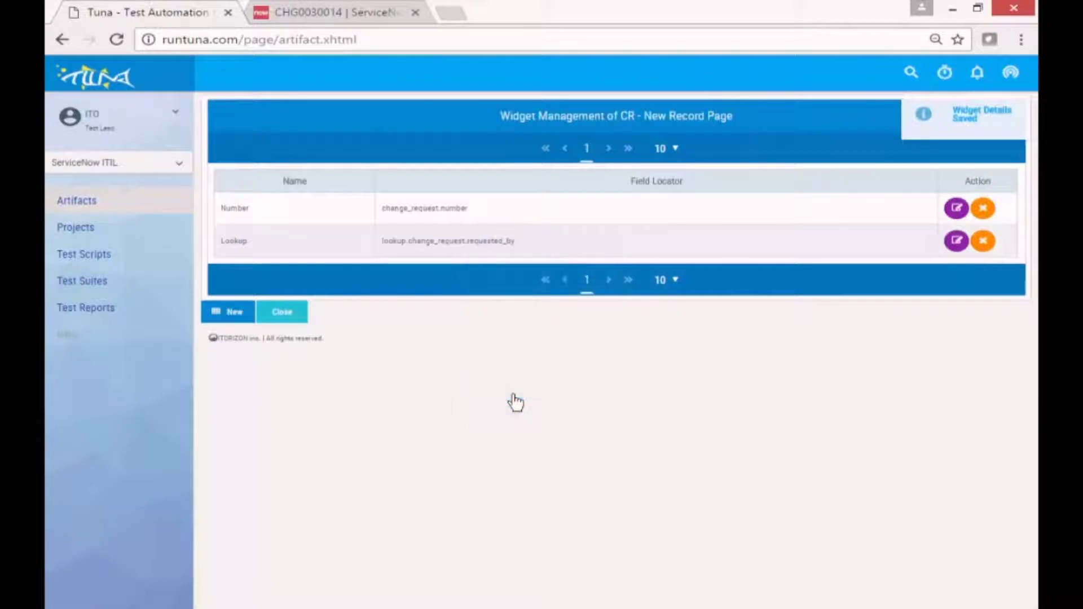
Inspect the Assigned to field, then save a 'Submit' widget with locator sysverb_insert.
left_click(358, 12)
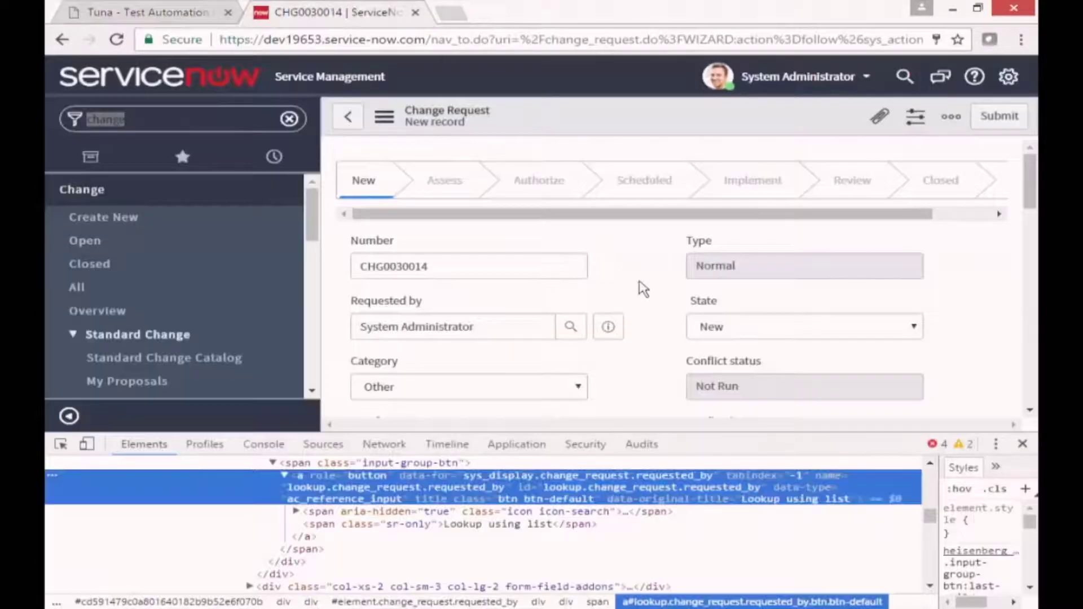
scroll(642, 286, "down", 5)
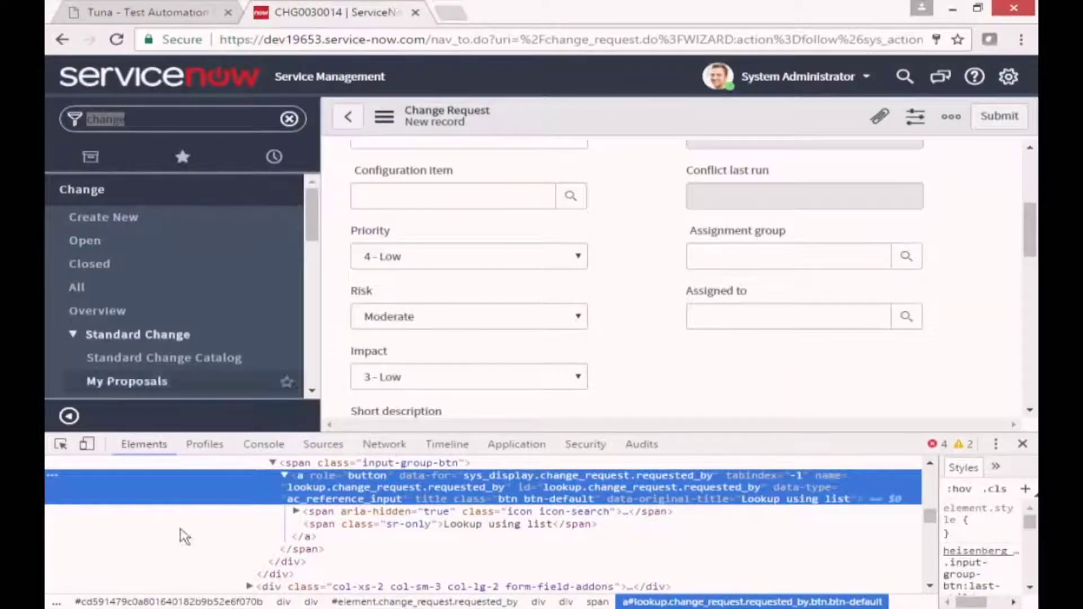
left_click(61, 444)
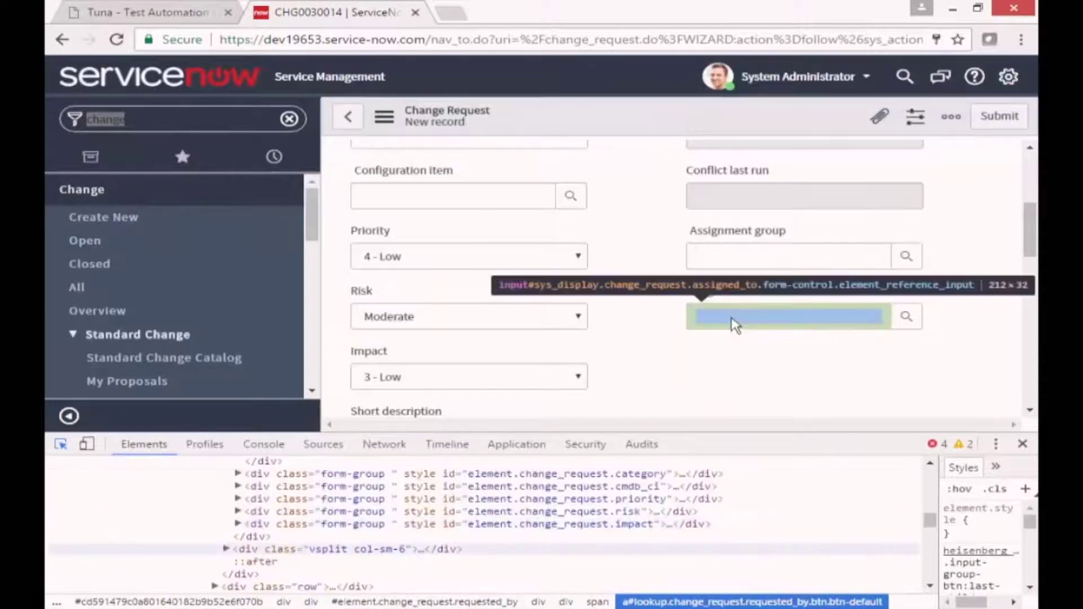
left_click(732, 321)
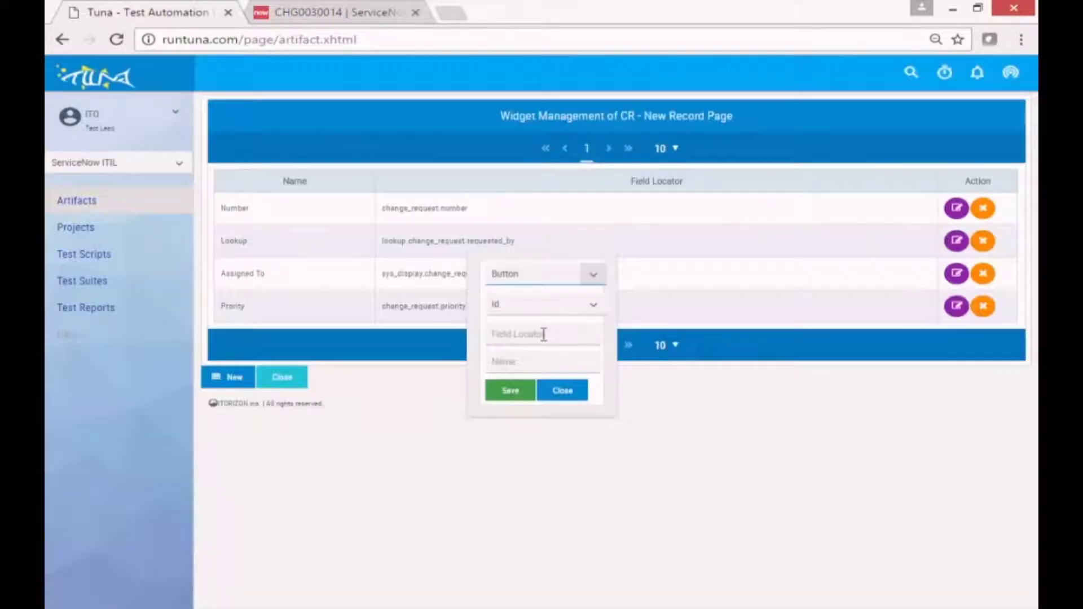
left_click(543, 334)
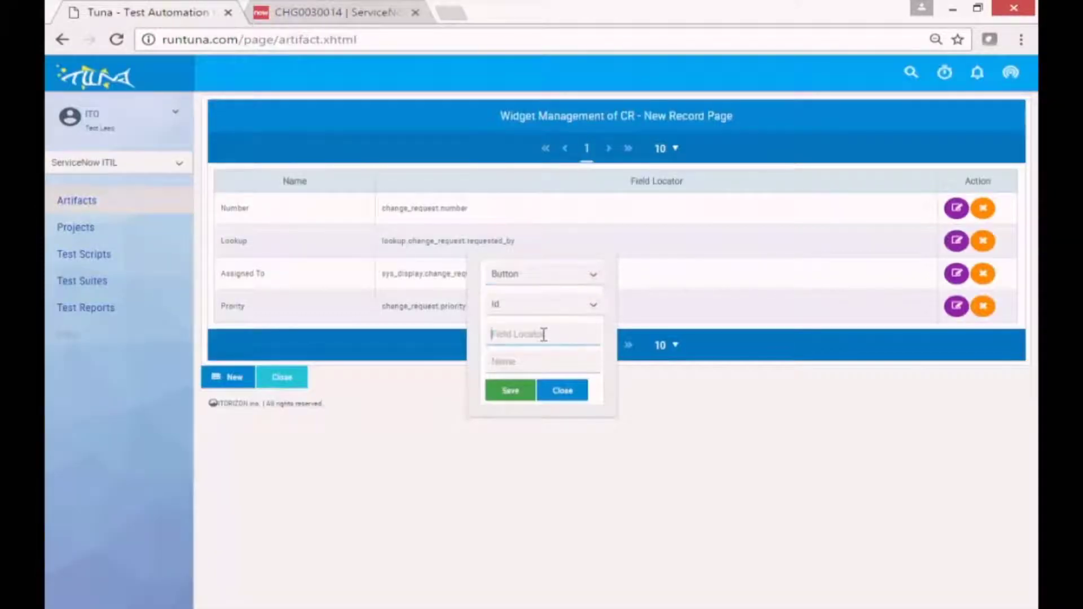
type("sysverb_insert")
left_click(524, 367)
type("Submit")
left_click(508, 392)
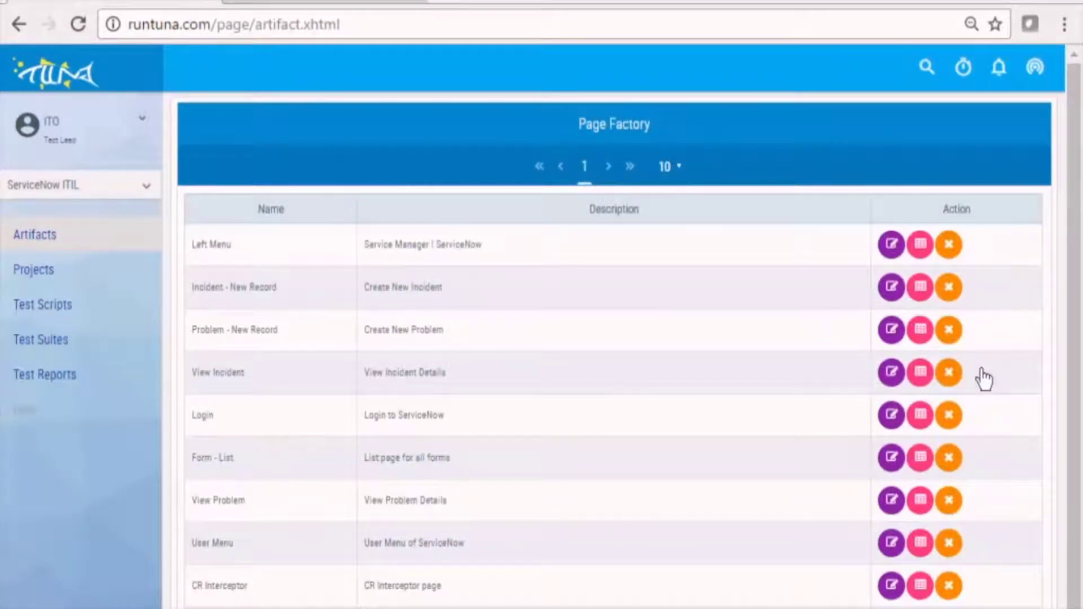
Clone the Login Template test script under the name 'Normal Change Request'.
left_click(56, 313)
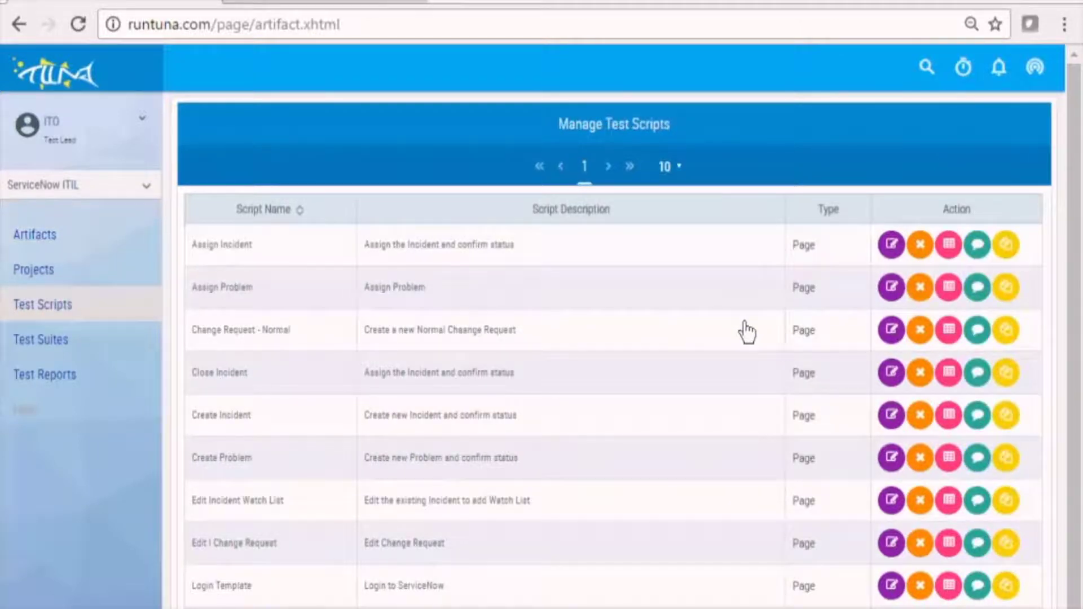
left_click(1007, 589)
left_click(509, 388)
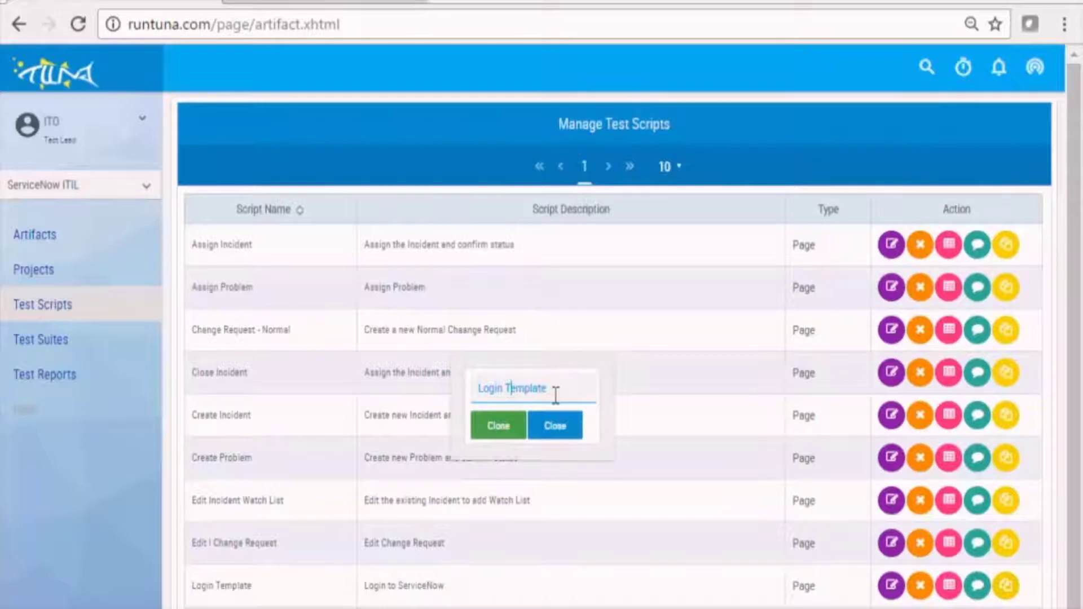
key("ctrl+a")
key("BackSpace")
type("Normal Change Request")
left_click(491, 429)
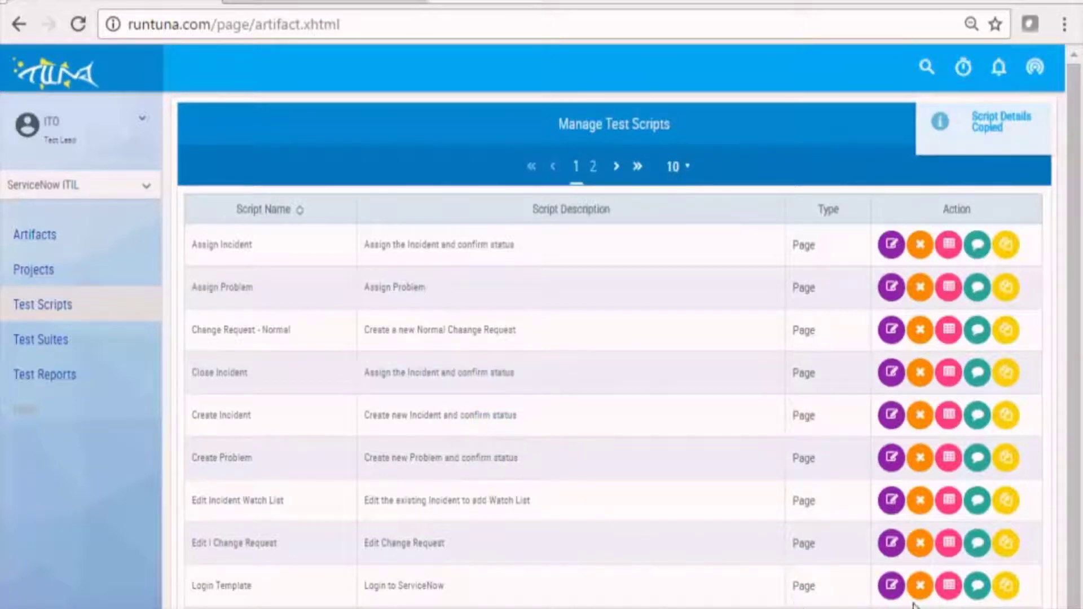
scroll(931, 600, "down", 1)
Add step 5 to Normal Change Request: click Create New on Left Menu.
left_click(949, 588)
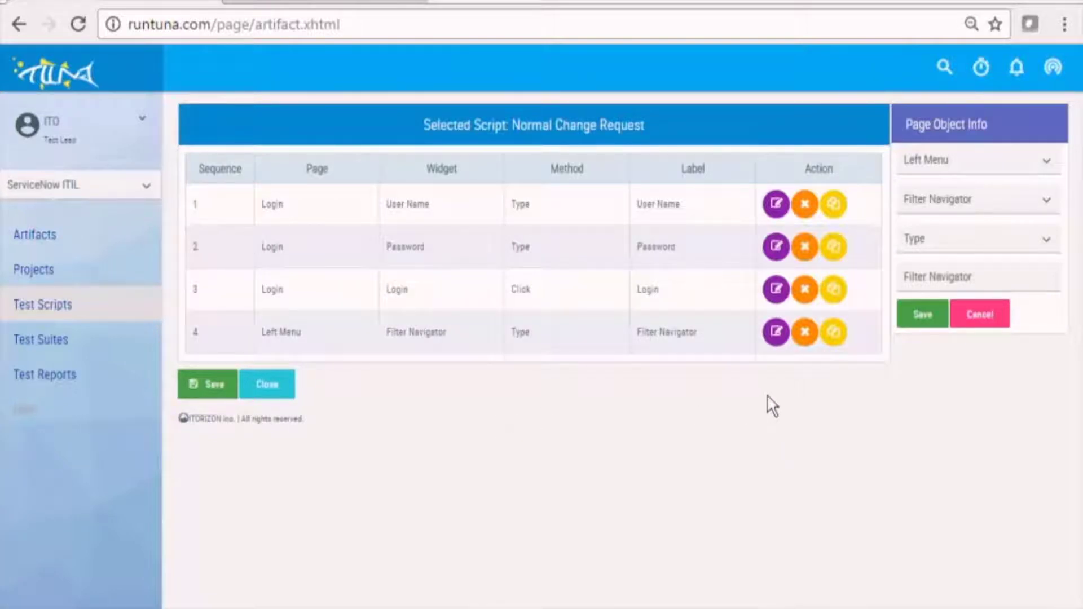
left_click(1058, 168)
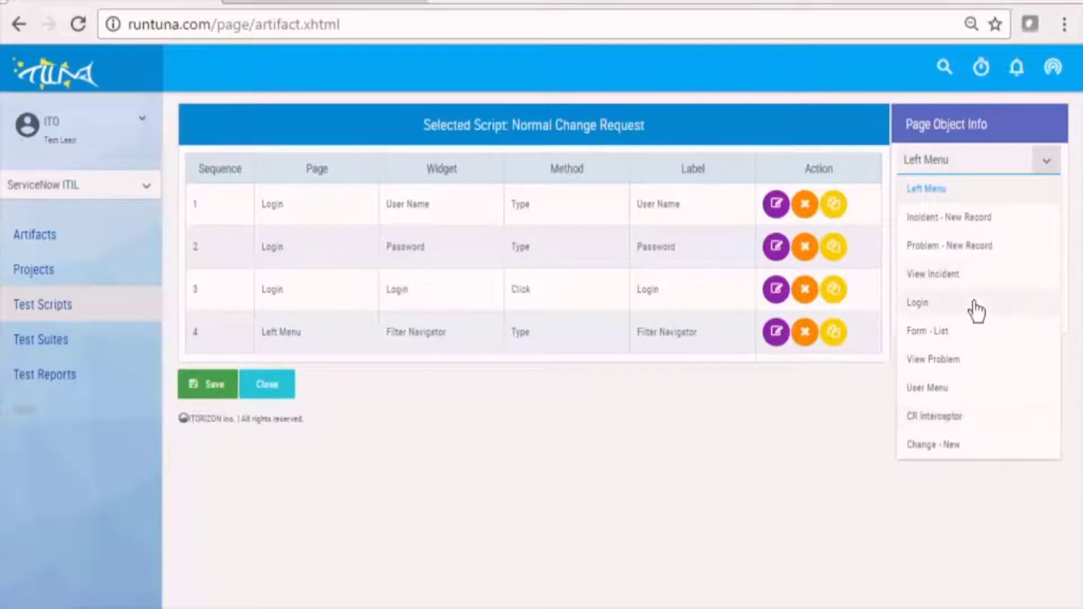
left_click(930, 191)
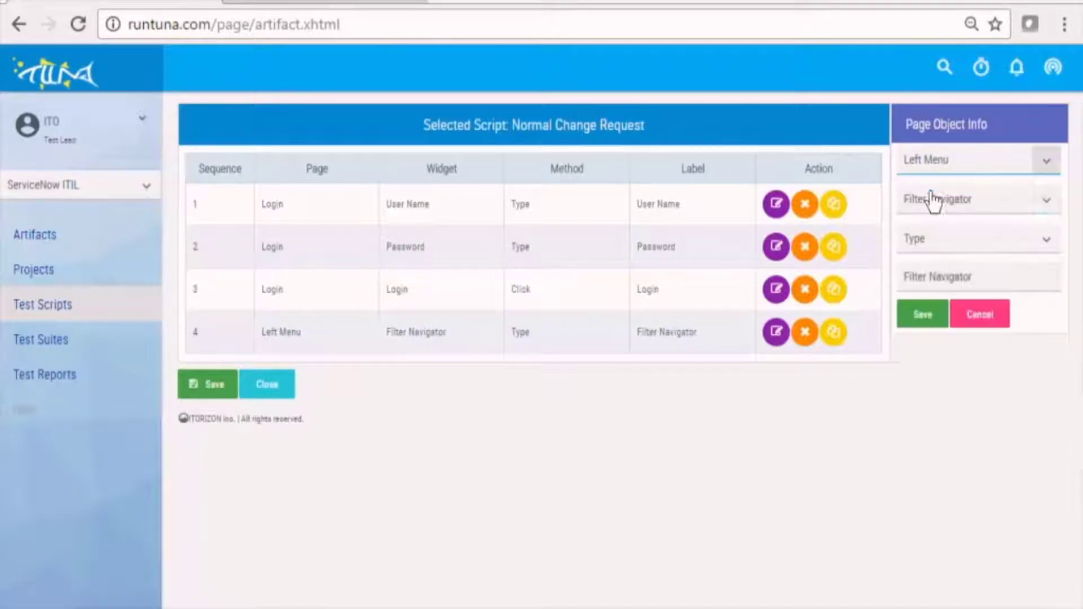
left_click(1049, 210)
left_click(938, 266)
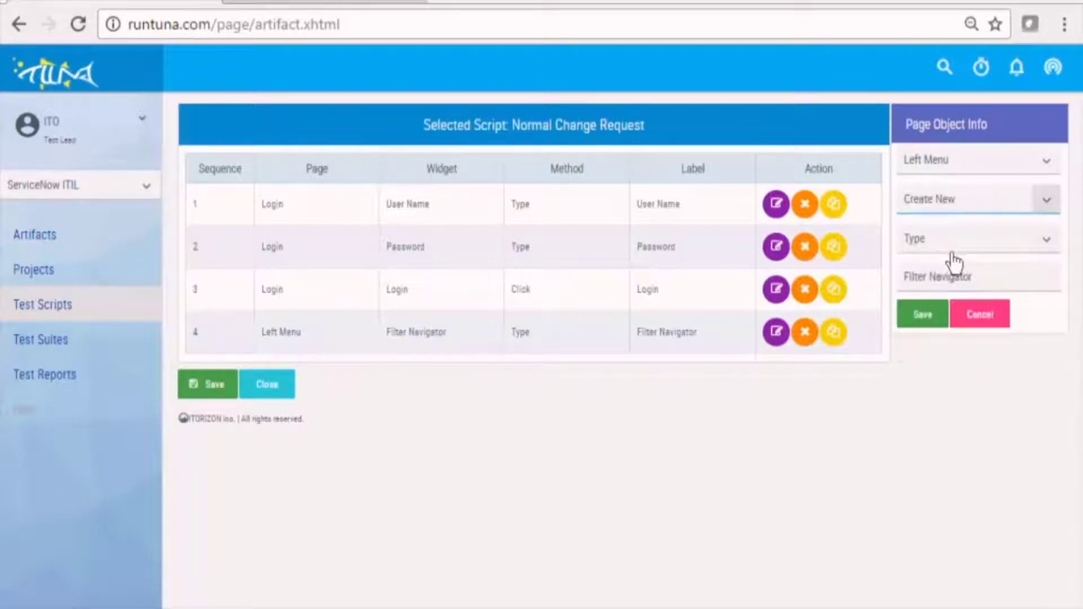
left_click(924, 316)
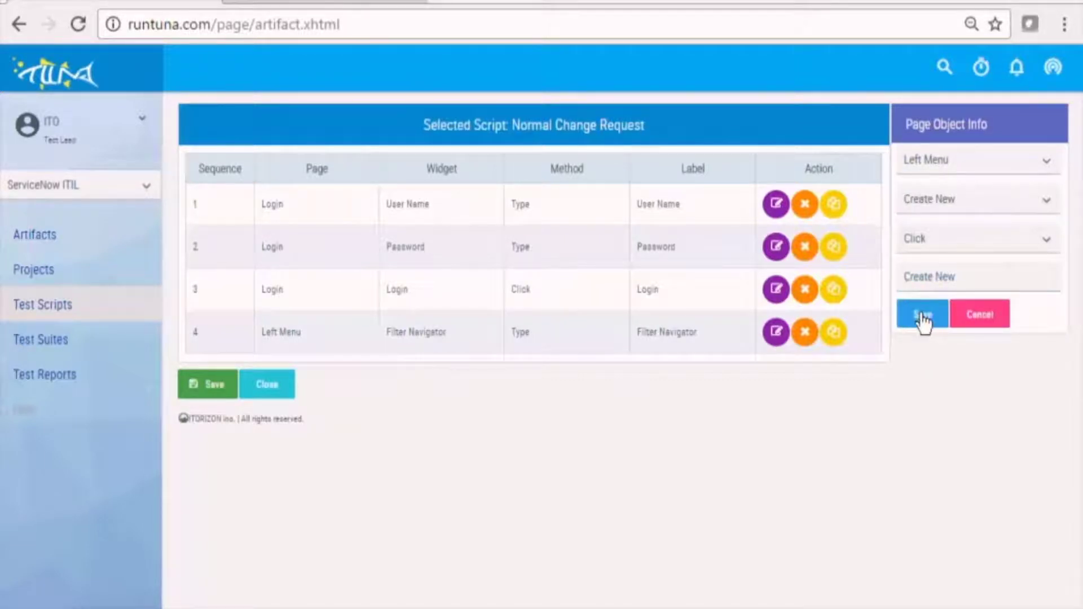
Add step 6 clicking Normal CR Type on CR Interceptor, then pick Change - New.
left_click(1053, 167)
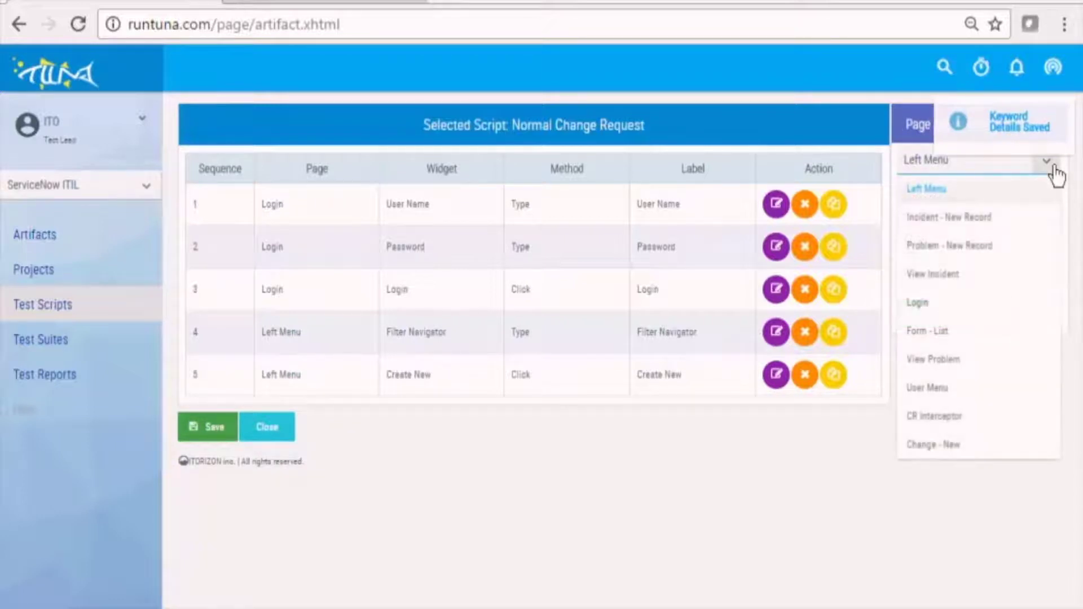
left_click(943, 423)
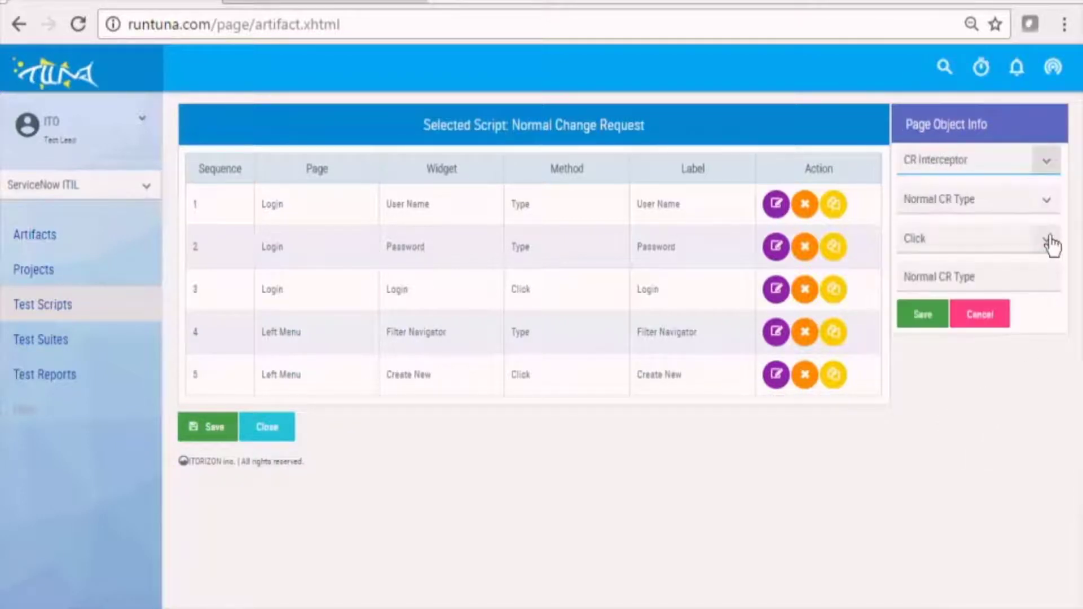
left_click(921, 322)
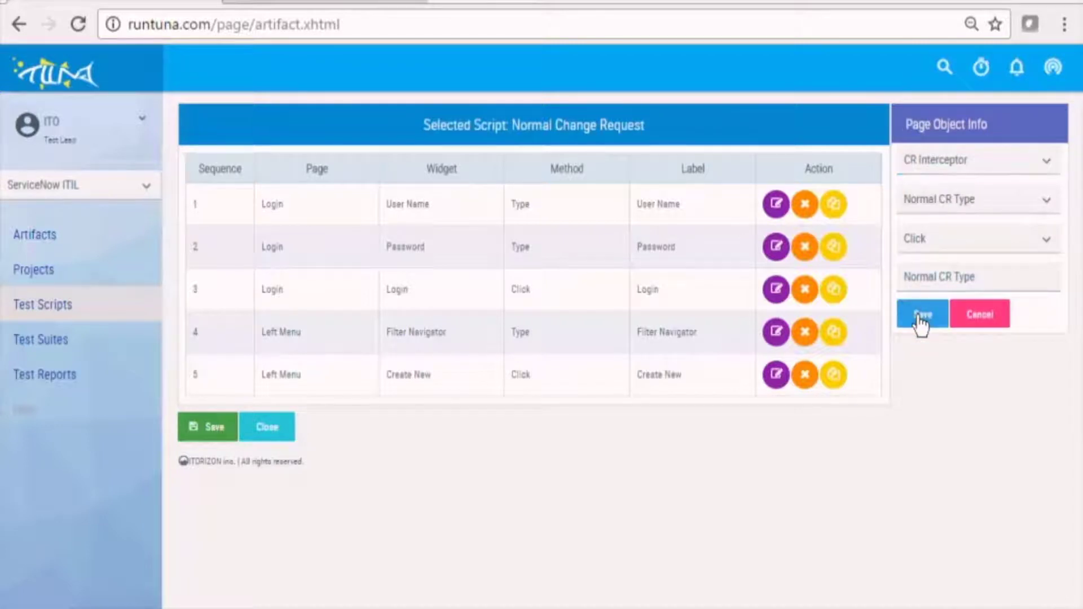
left_click(1048, 164)
left_click(933, 447)
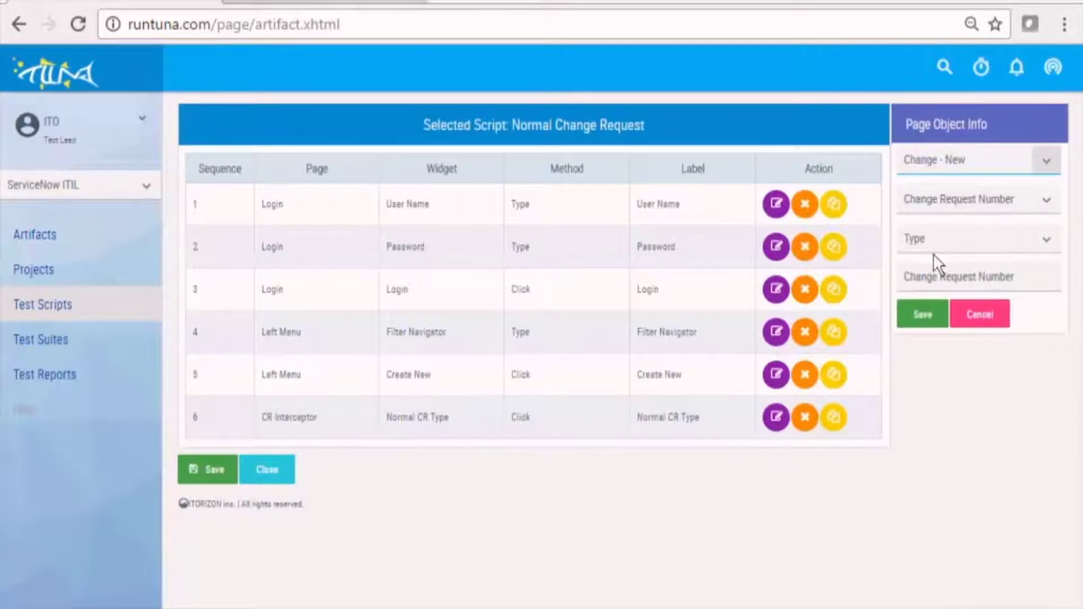
Add step 7 storing the Change Request Number from Change - New.
left_click(1049, 246)
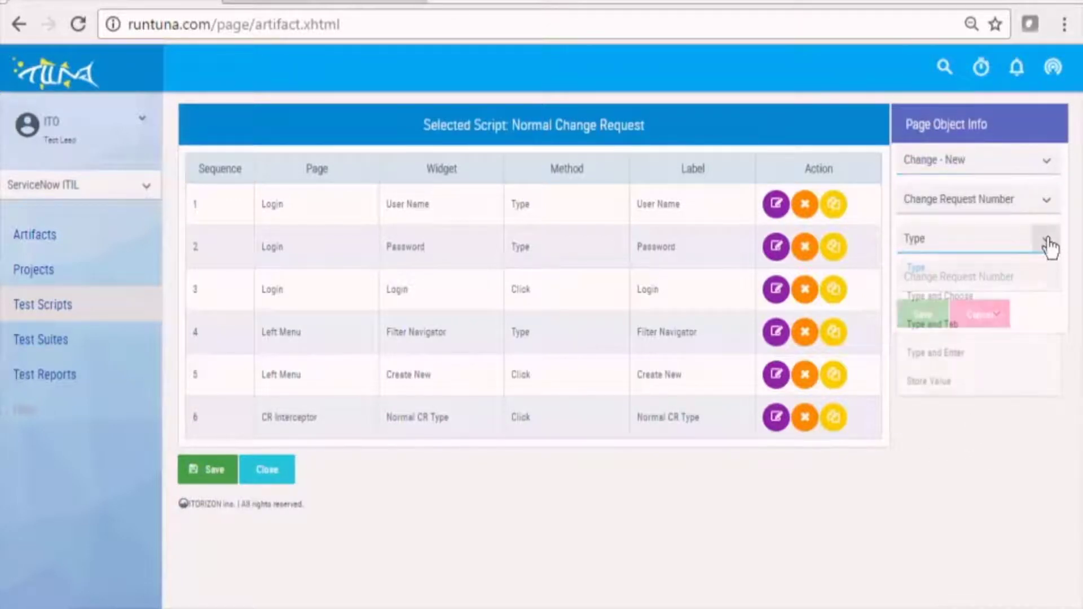
left_click(938, 383)
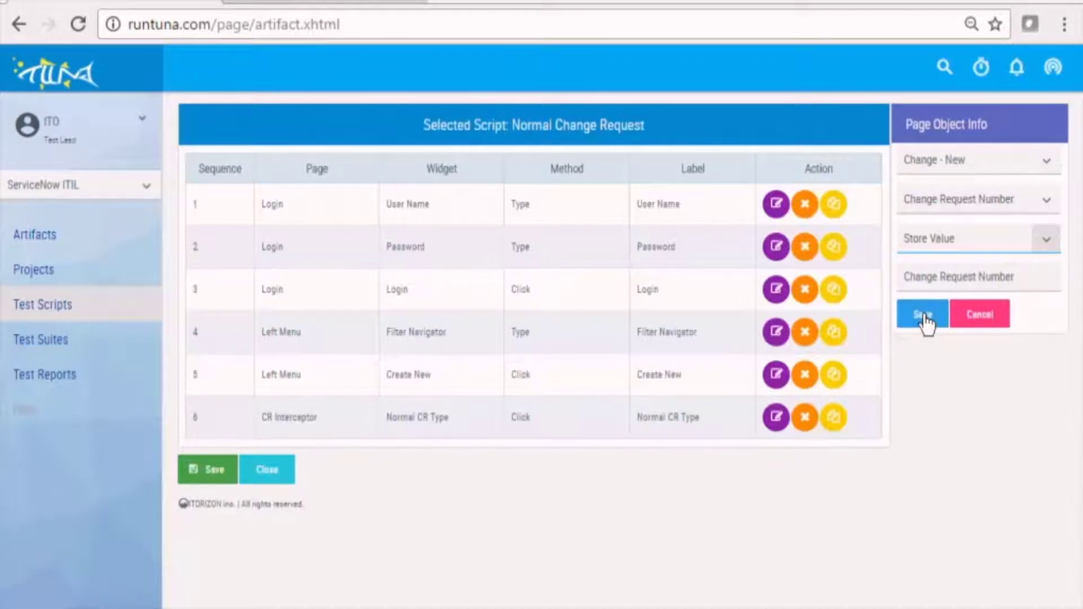
left_click(924, 317)
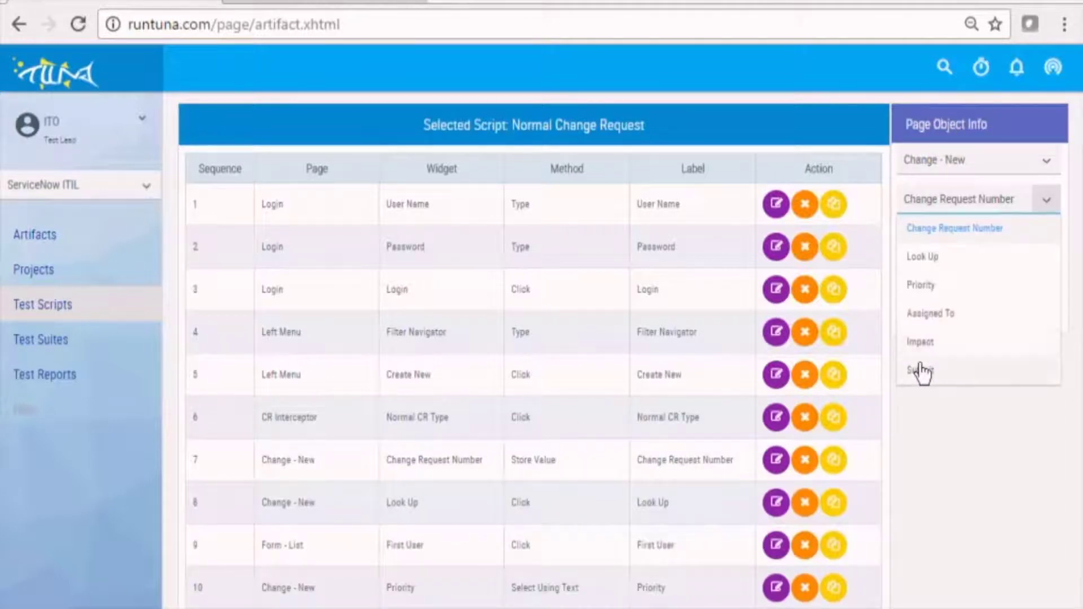
Add a Submit click step, then return to the Test Scripts list.
left_click(921, 372)
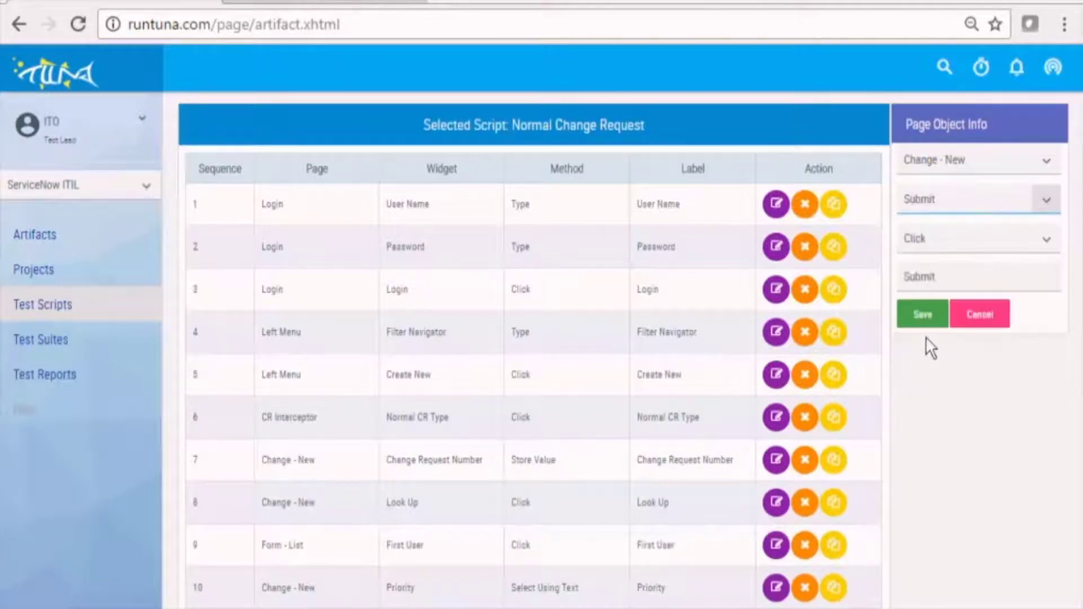
left_click(926, 320)
left_click(926, 321)
scroll(928, 322, "down", 1)
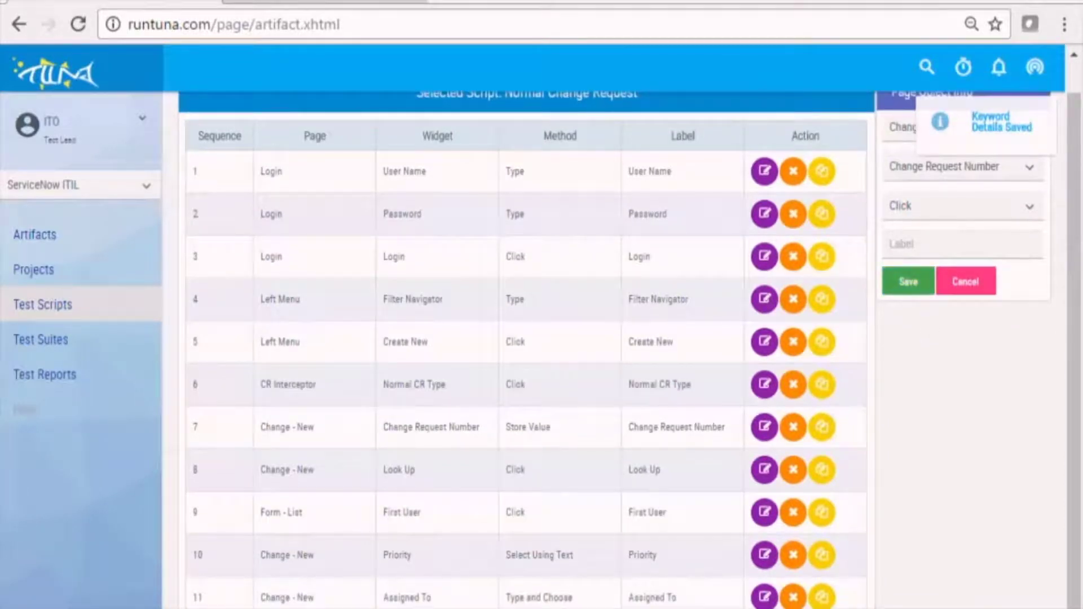
left_click(43, 304)
scroll(568, 562, "down", 1)
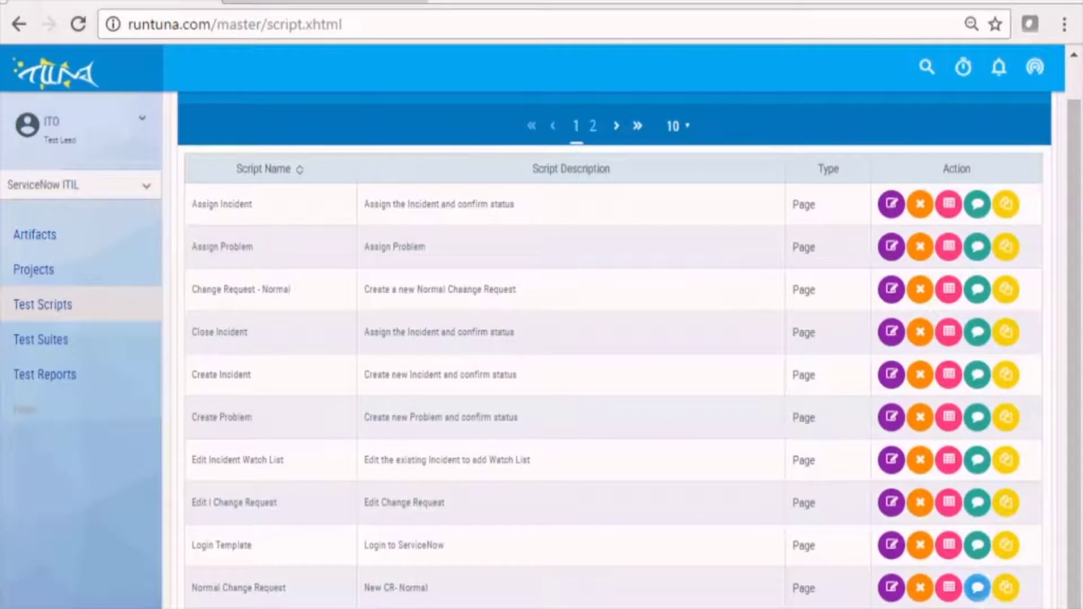
Save Normal Change Request test data with Priority 'High' and Assigned To 'itil'.
left_click(975, 588)
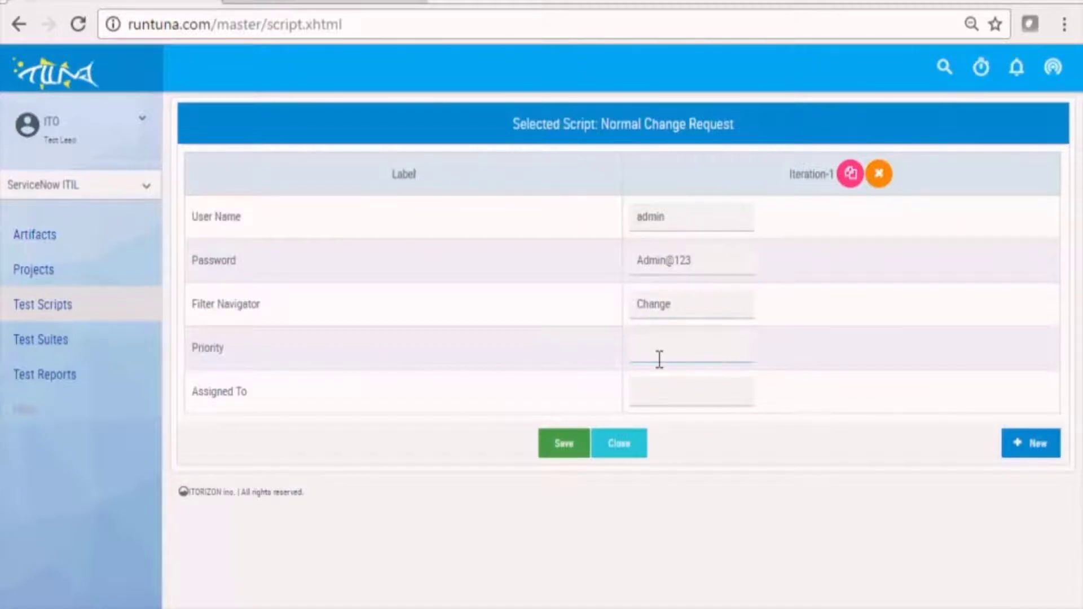
left_click(682, 349)
type("High")
left_click(698, 393)
type("itil")
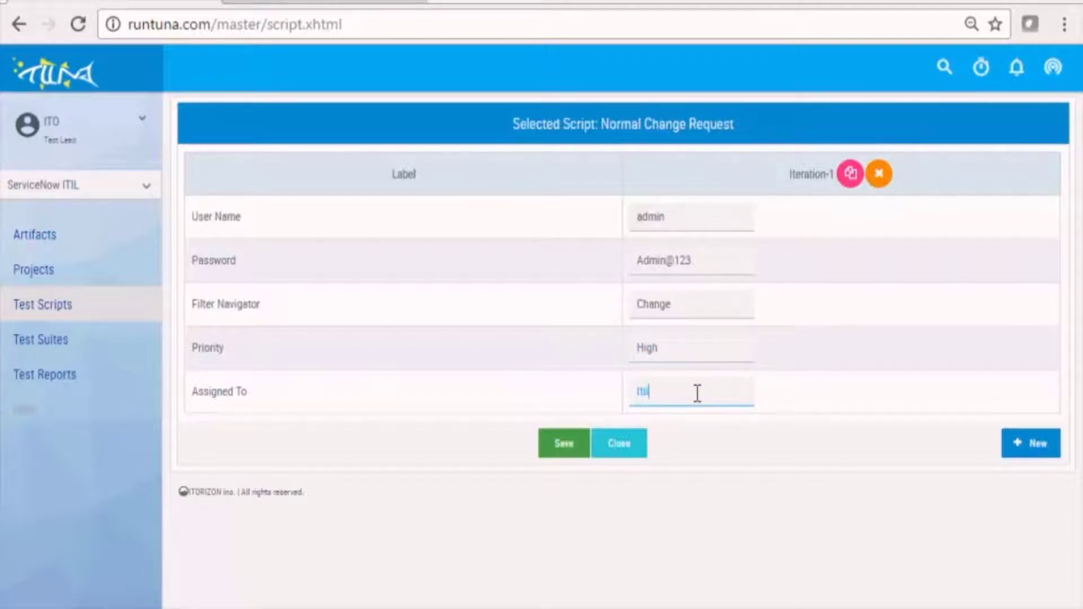
left_click(549, 457)
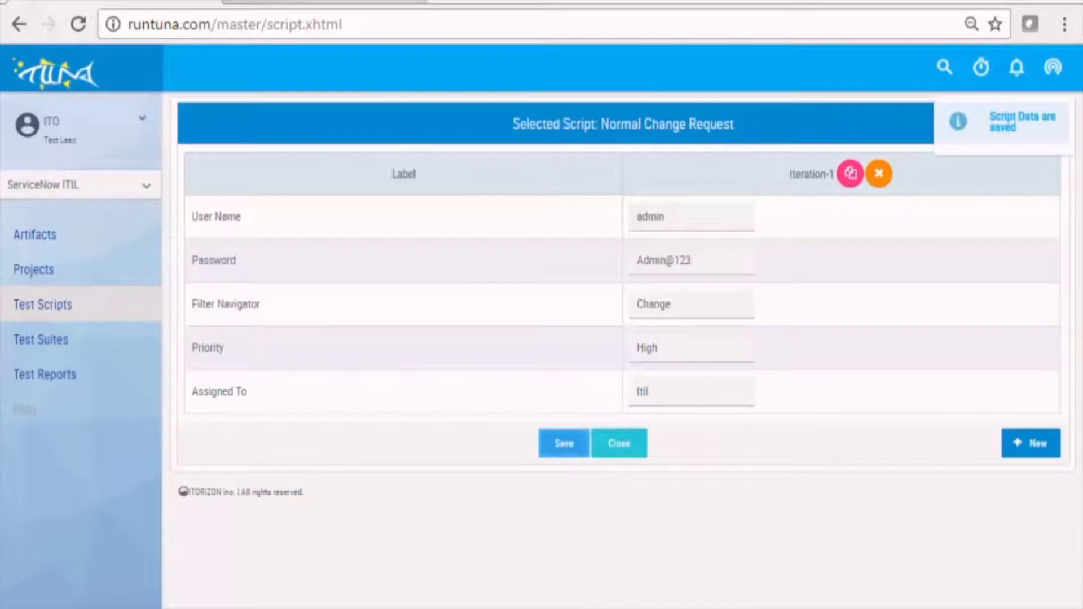
left_click(39, 339)
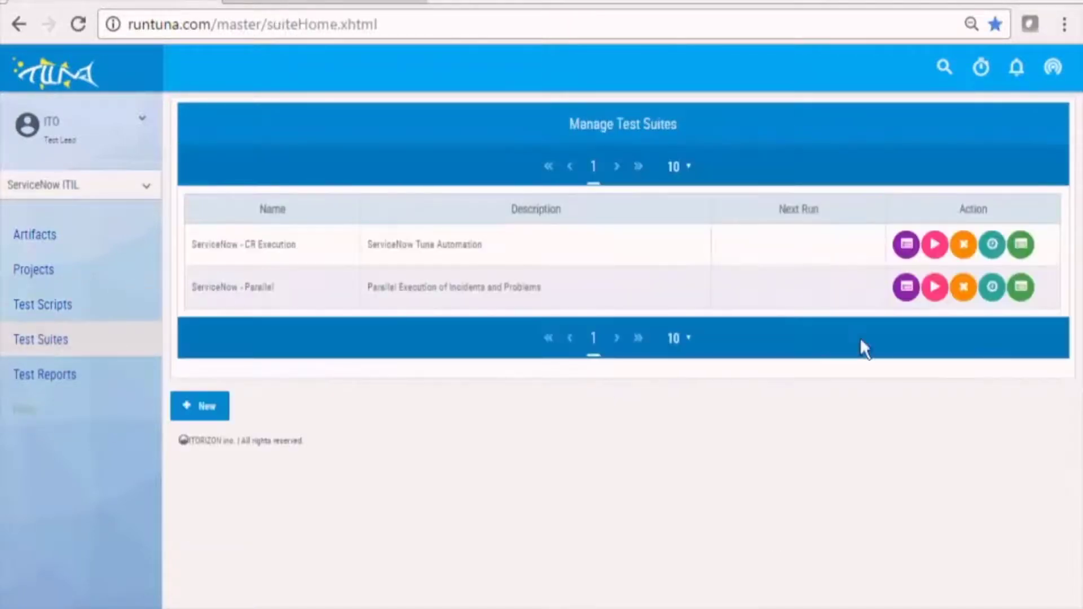
Create suite 'Change Request', description 'Create New Normal CR', with the ServiceNow address as URL.
left_click(217, 420)
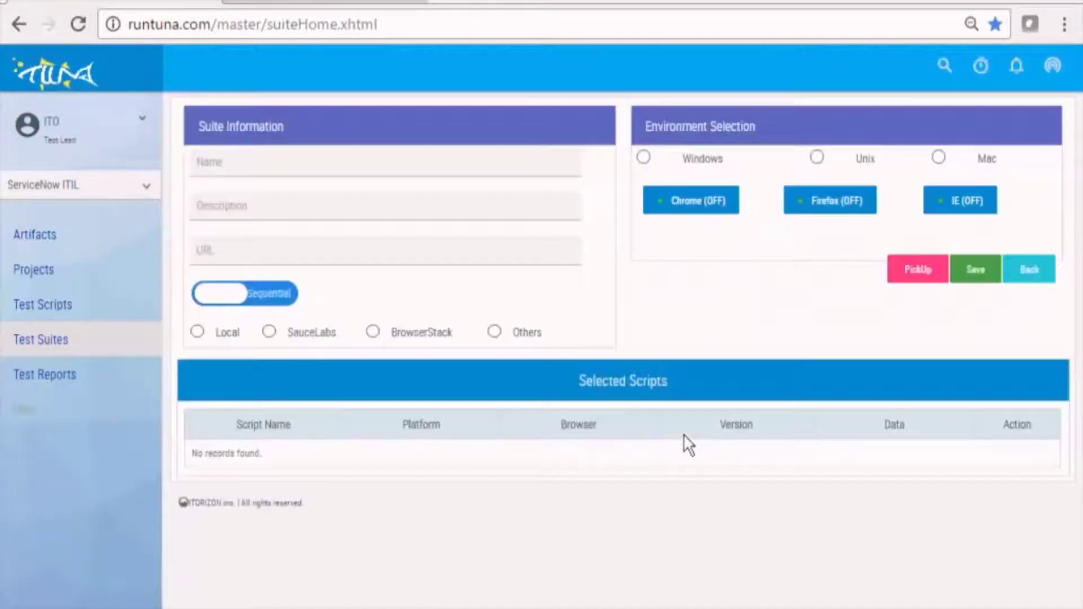
left_click(211, 162)
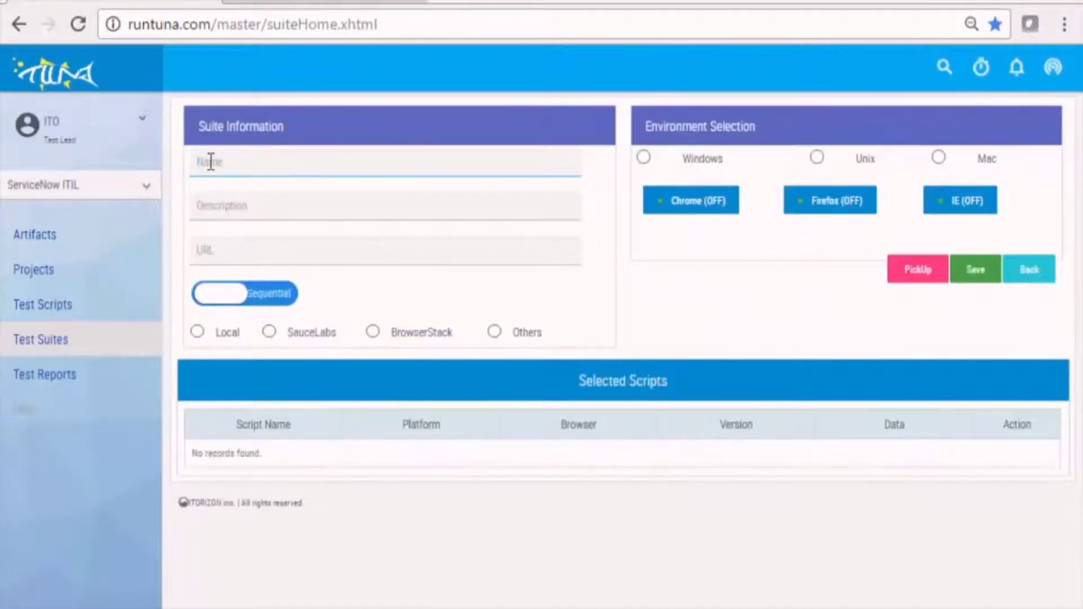
type("Change Request")
left_click(220, 204)
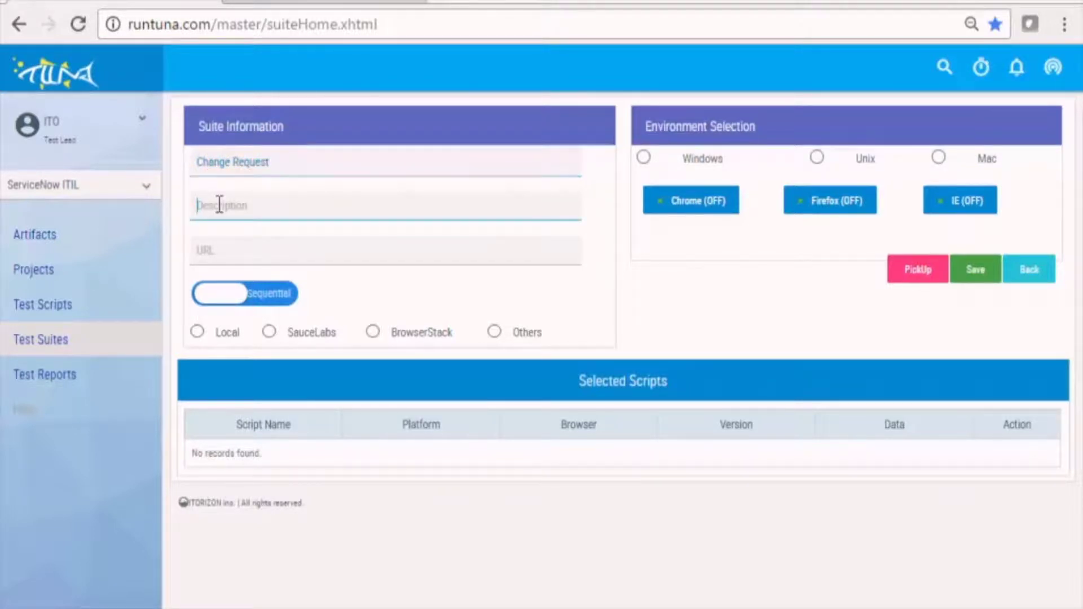
type("Create New Normal CR")
left_click(249, 261)
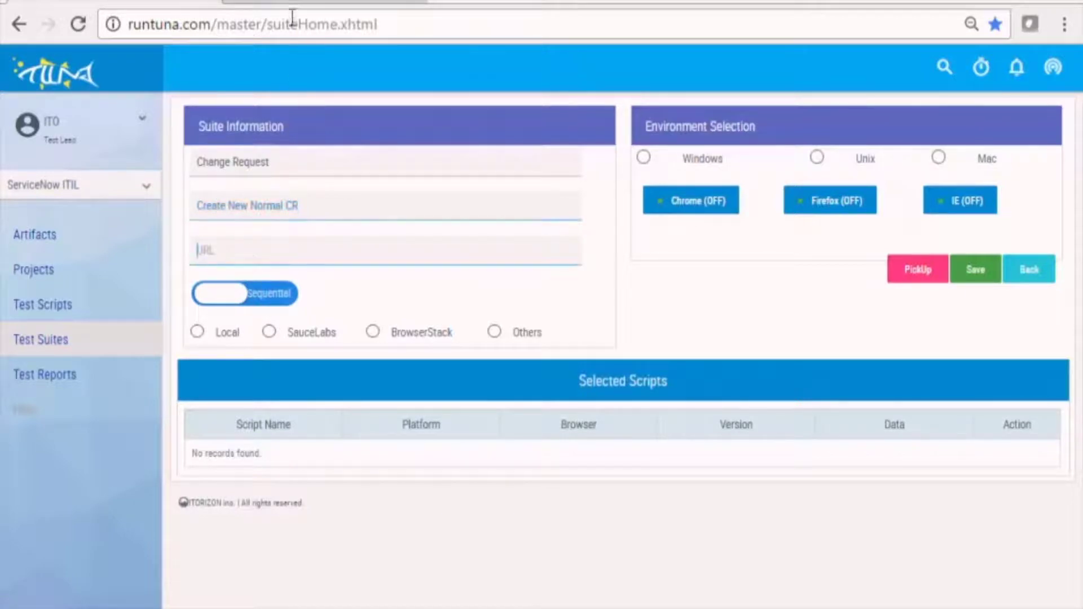
key("ctrl+Tab")
left_click_drag(421, 24, 165, 25)
key("ctrl+c")
key("ctrl+Tab")
left_click(286, 260)
key("ctrl+v")
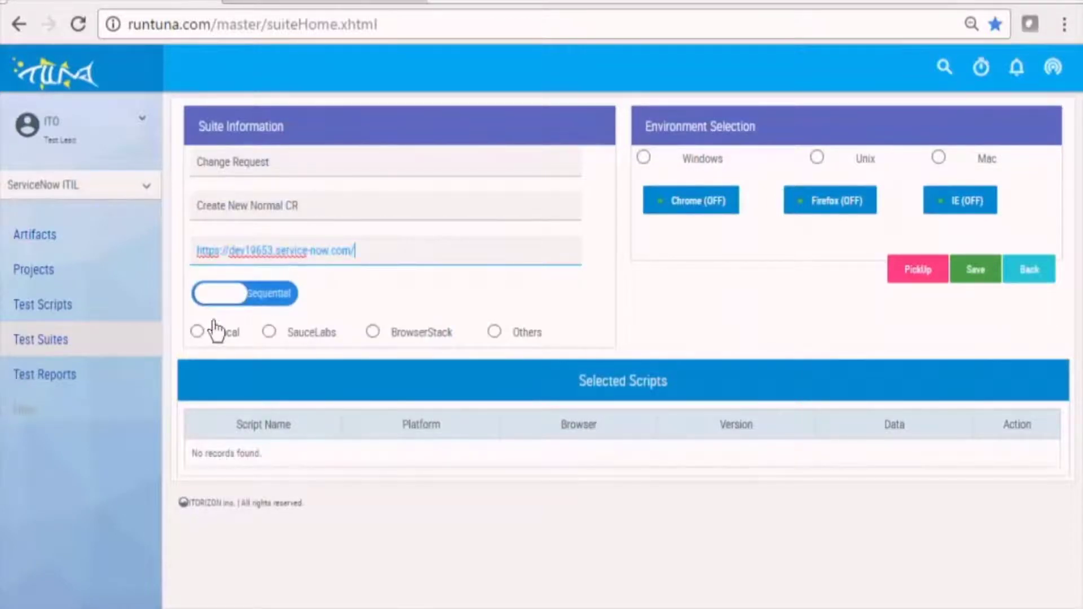
Set it to run locally on Windows Chrome with the Normal Change Request script, and run it.
left_click(198, 332)
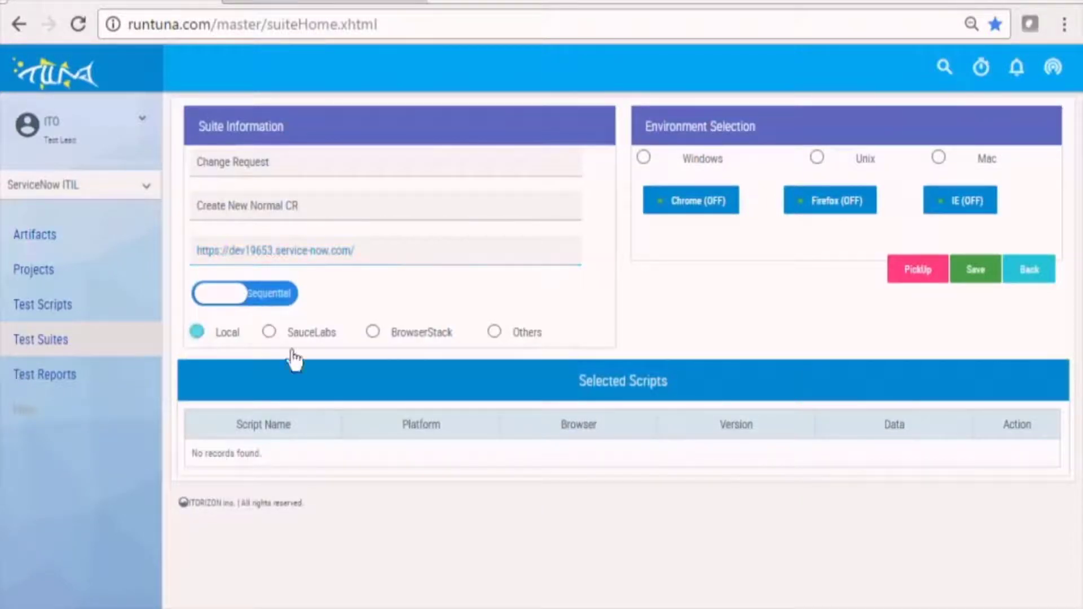
left_click(645, 158)
left_click(716, 210)
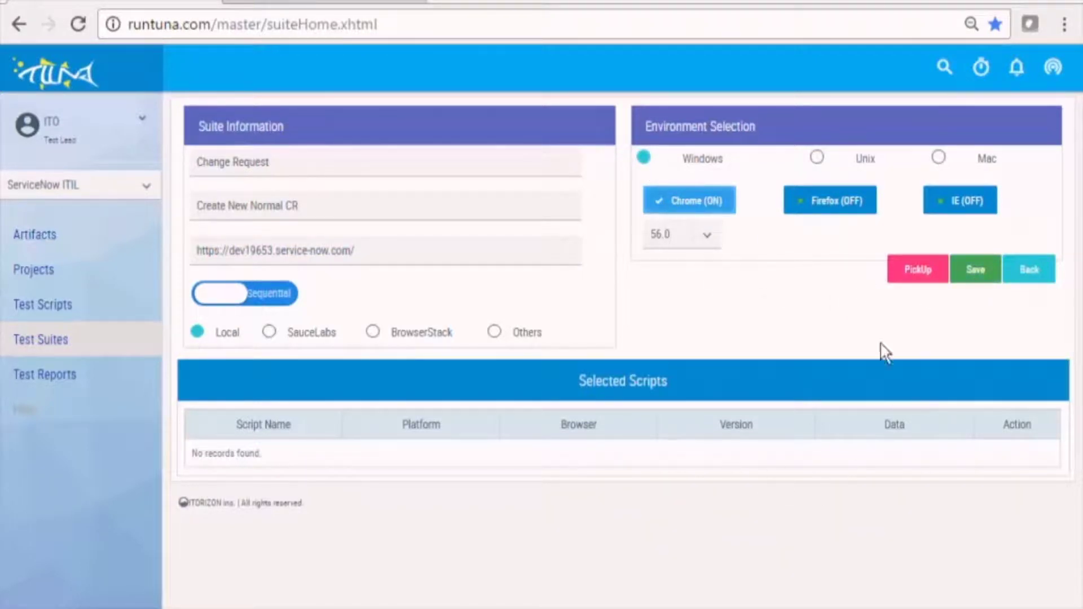
left_click(907, 270)
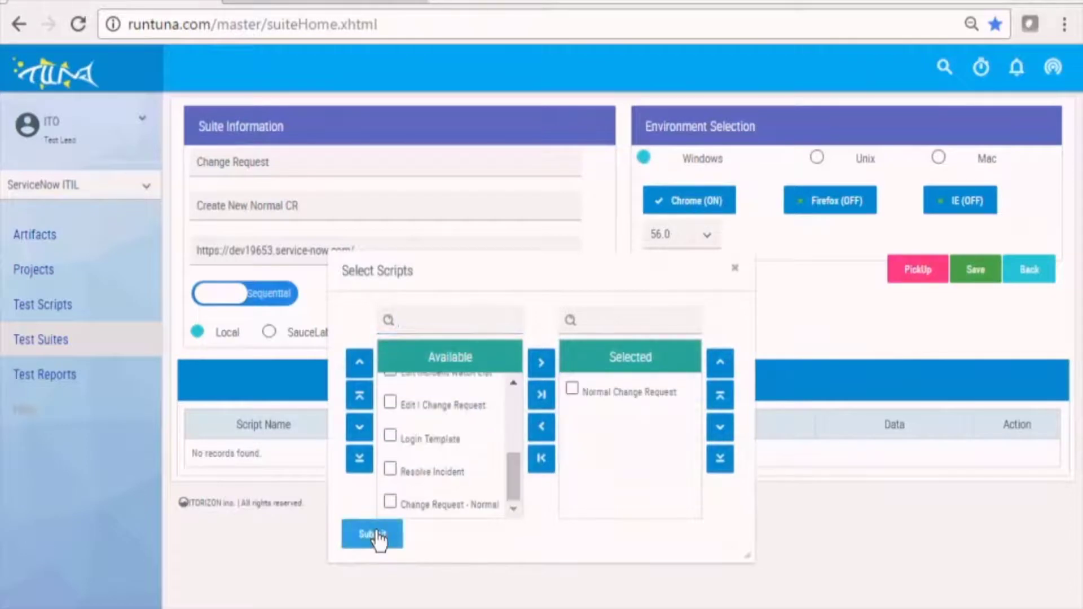
left_click(373, 534)
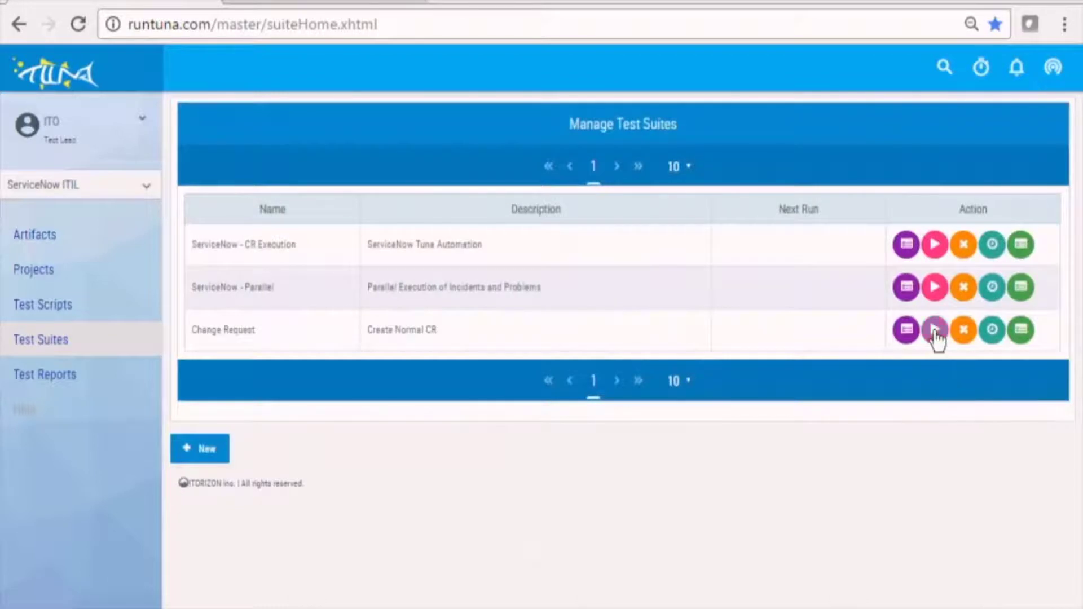
left_click(936, 333)
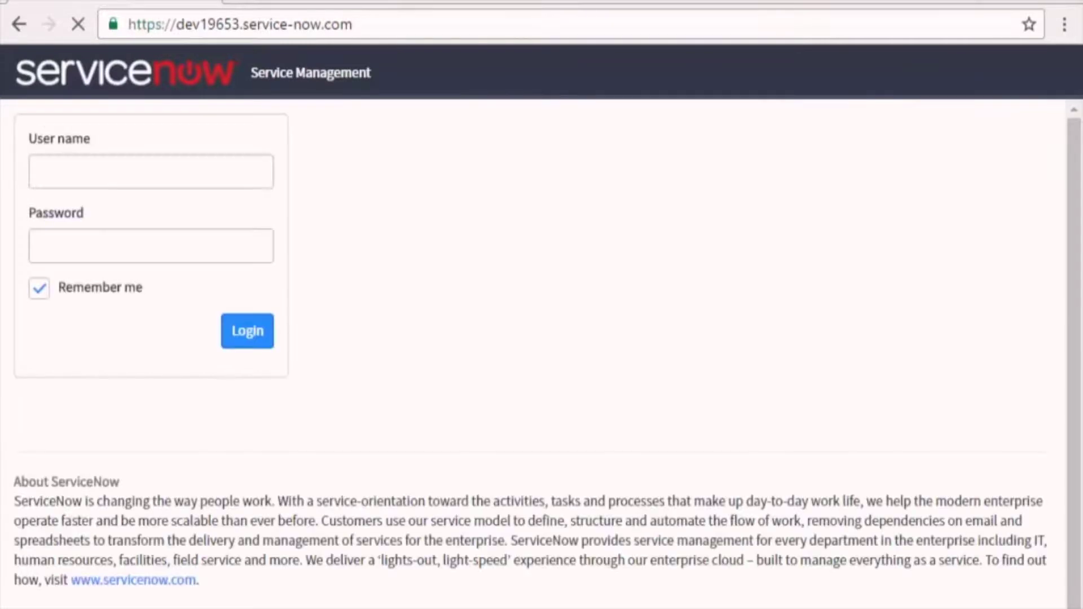
Log in to ServiceNow with the admin username and account password.
type("admin")
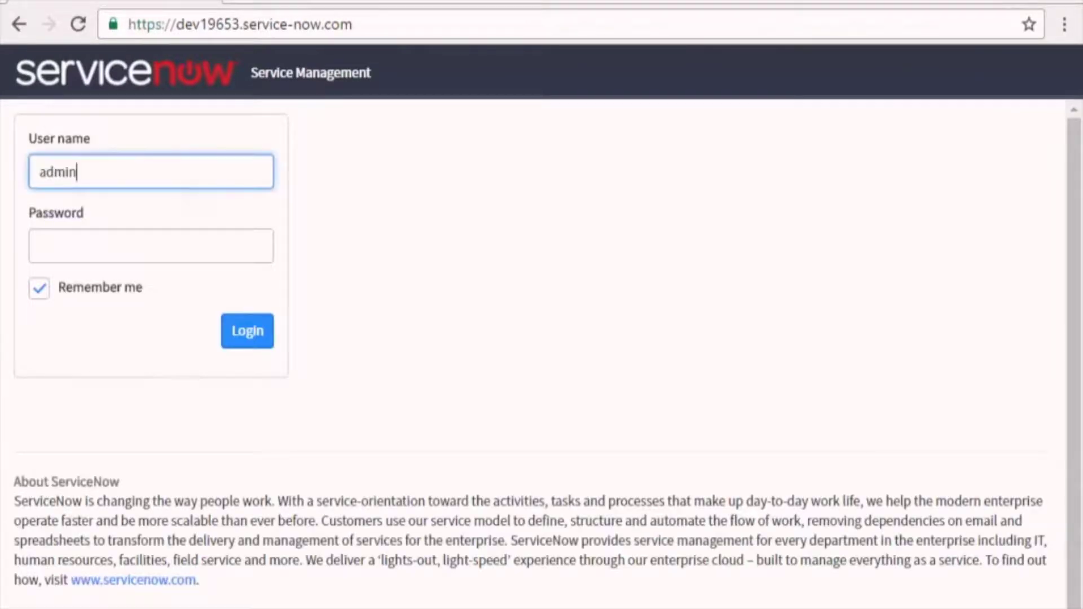
key("Tab")
type("**********")
key("Return")
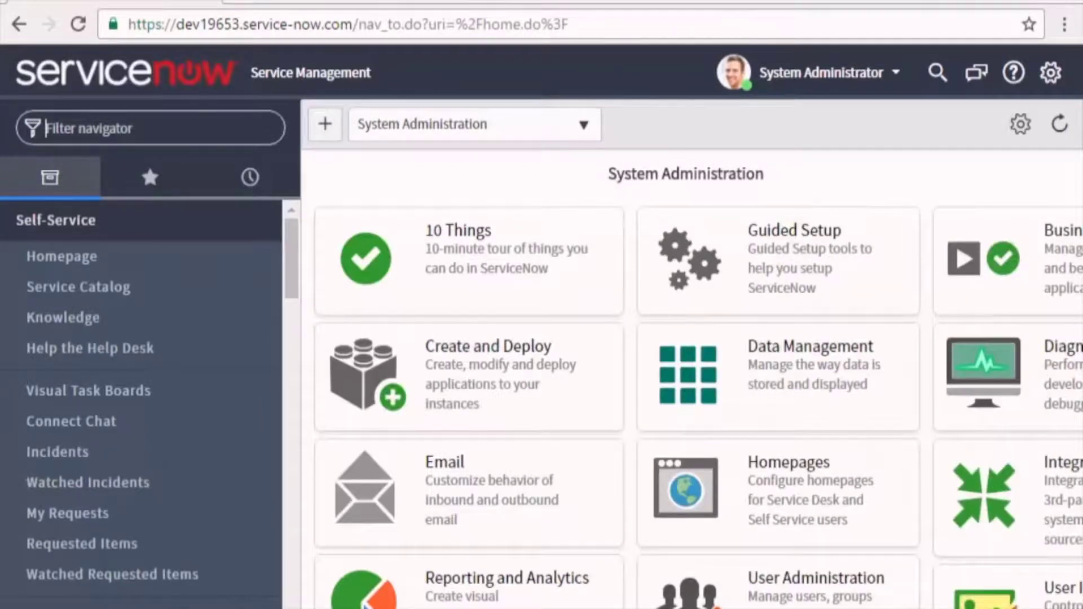
Create and submit a Normal change request with a looked-up user as Requested by.
type("Change")
left_click(64, 256)
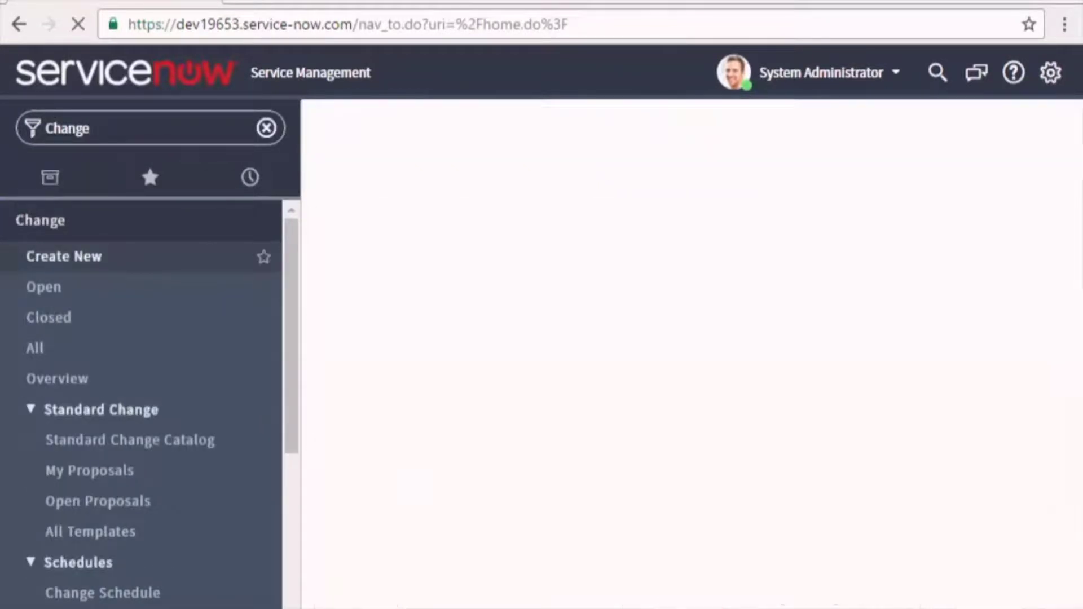
left_click(588, 244)
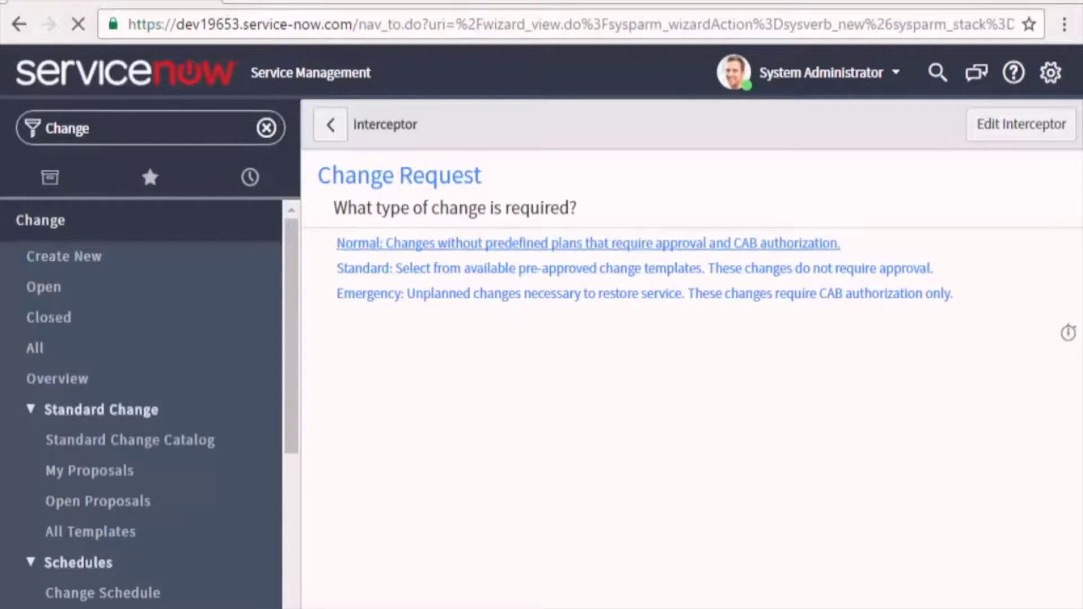
key("super+c")
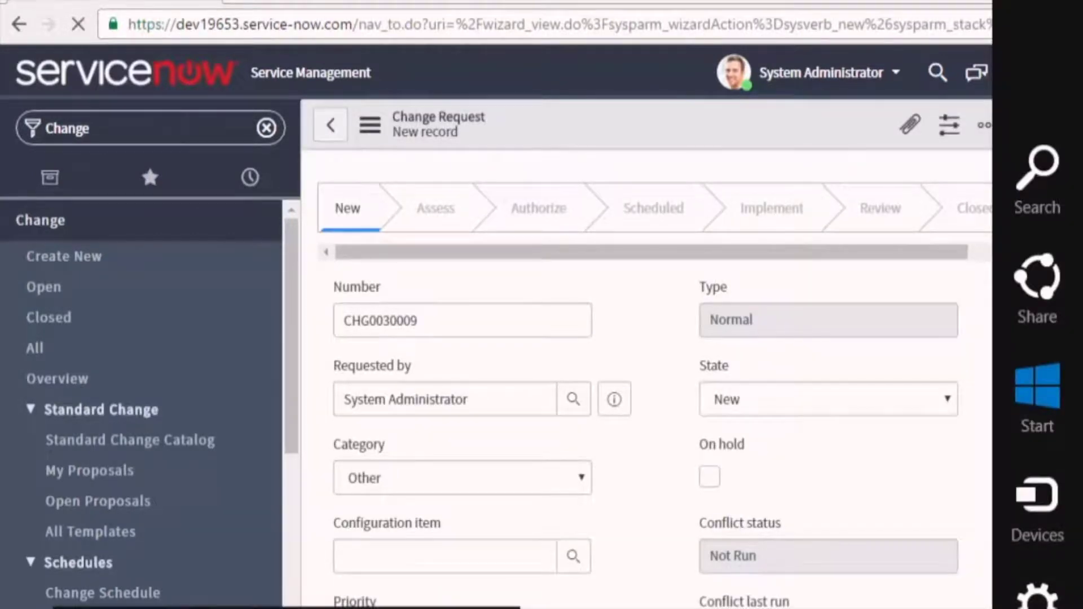
left_click(573, 400)
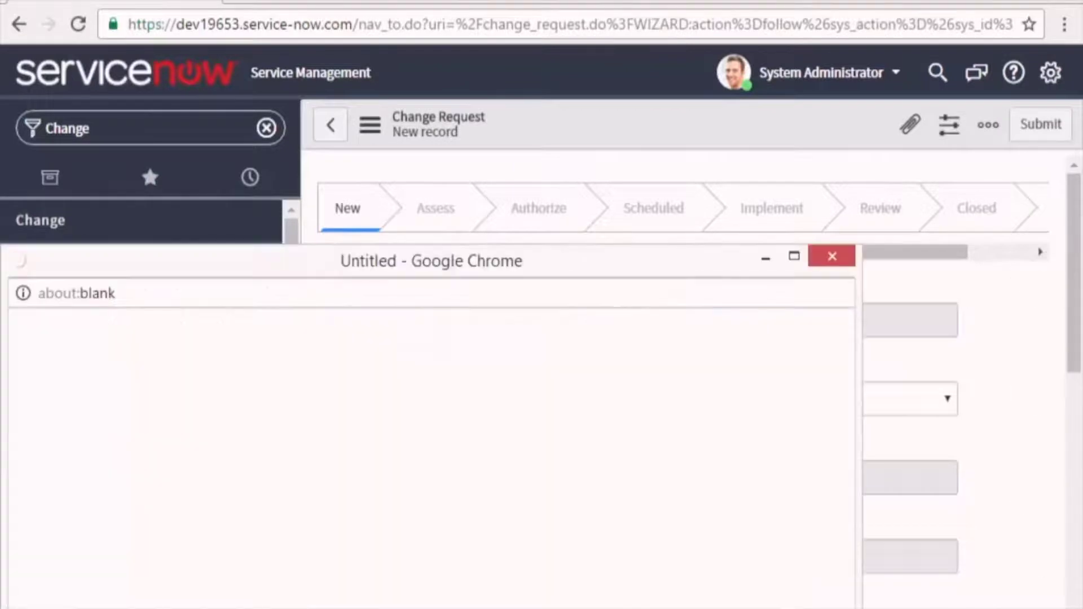
type("Abel")
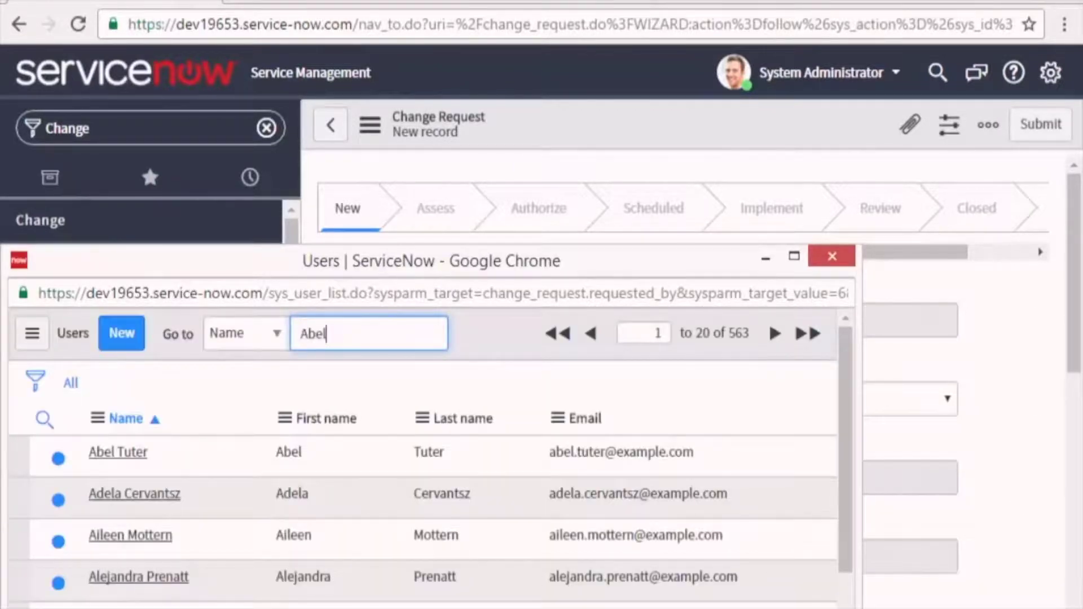
left_click(118, 452)
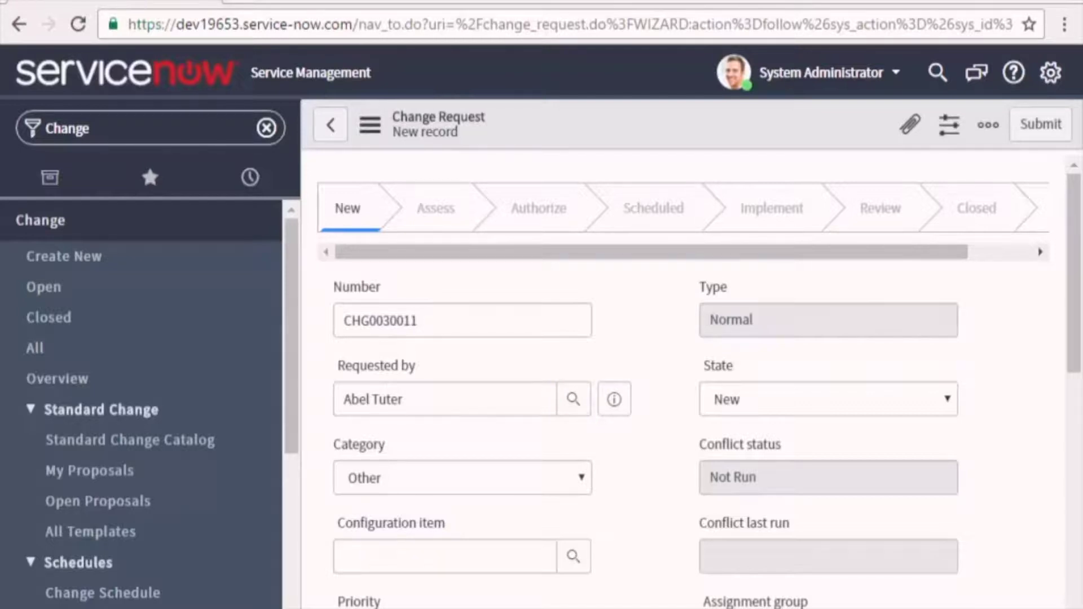
left_click(1041, 124)
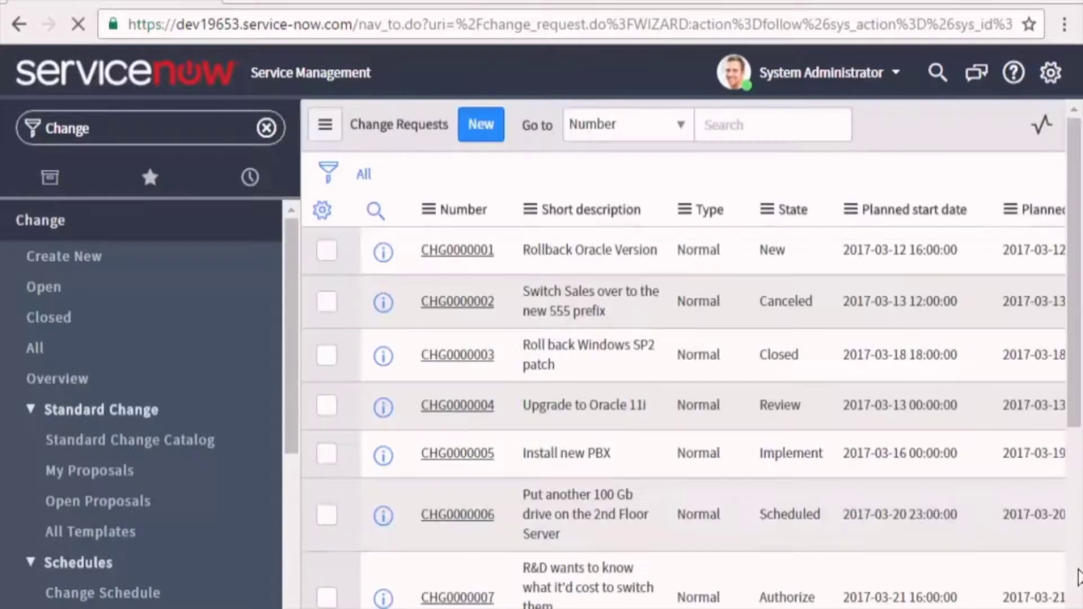
key("alt+Tab")
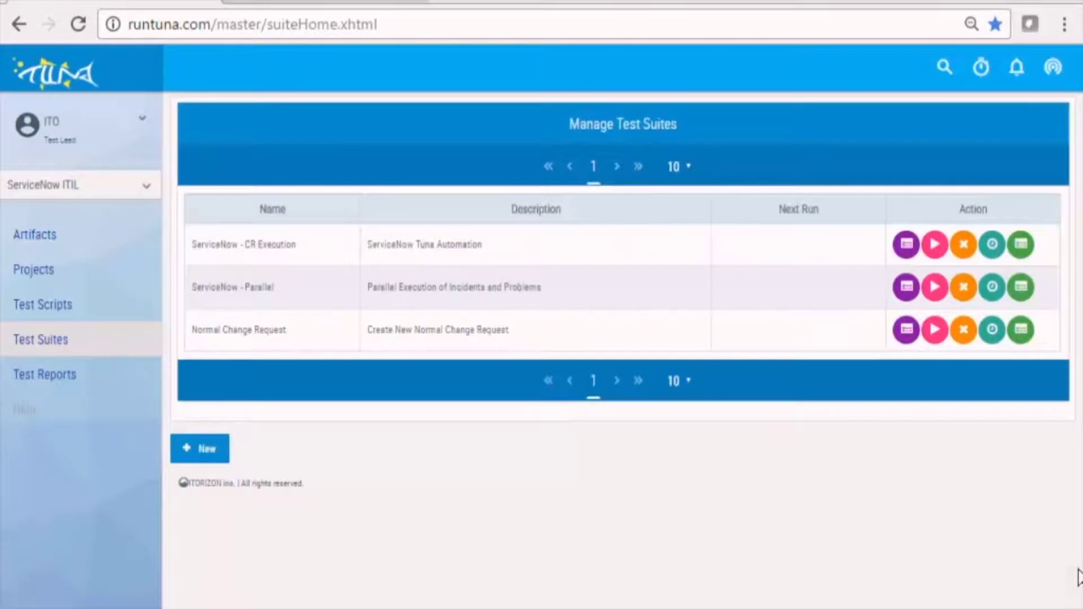
Open the passed Windows Chrome run's detailed report and view the step 10 snapshot.
left_click(1020, 333)
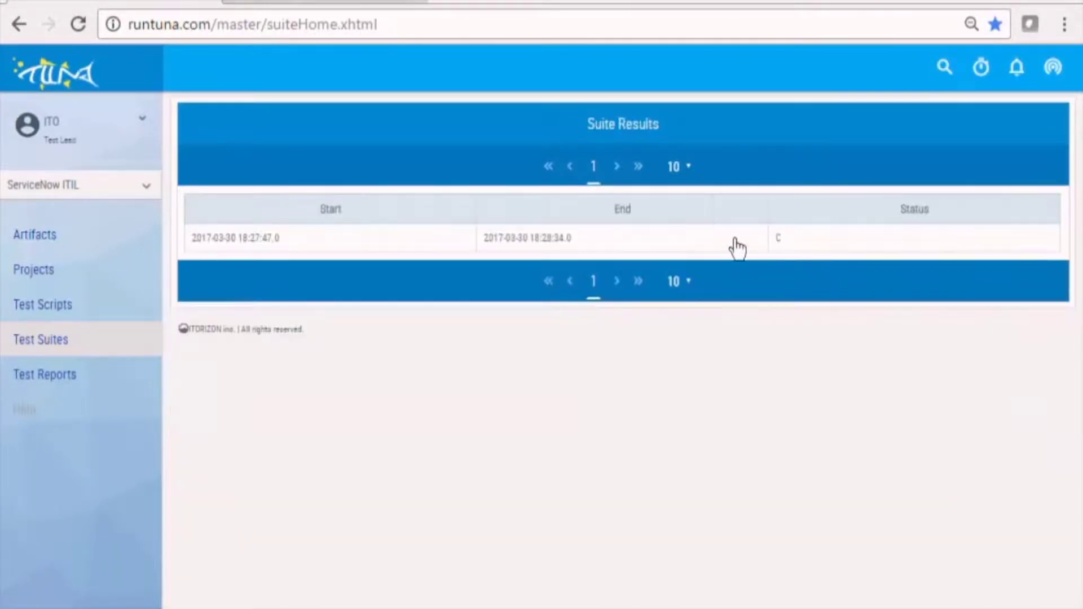
left_click(677, 246)
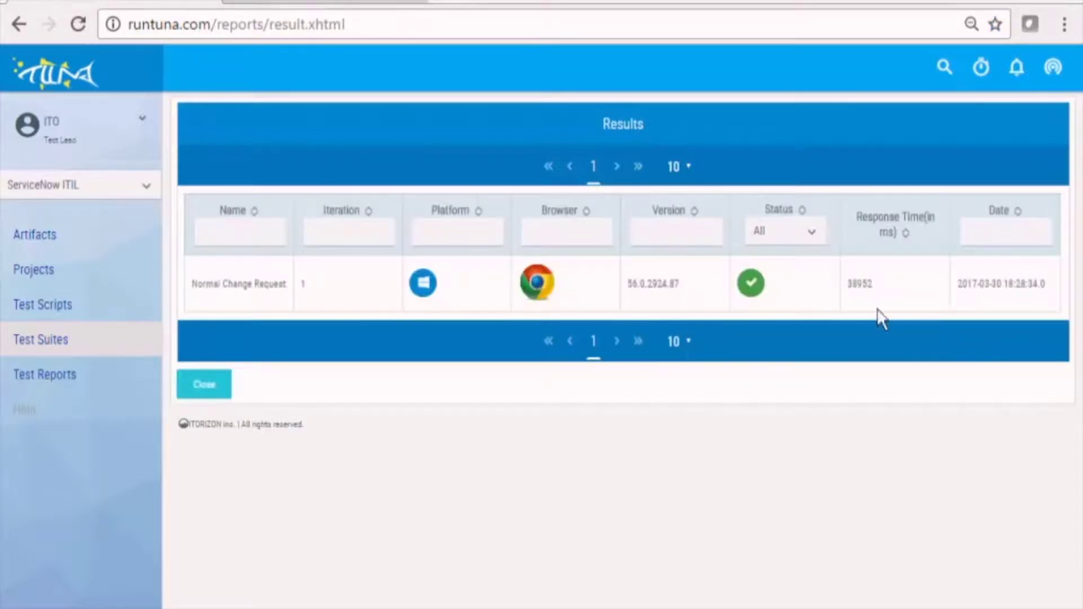
left_click(572, 290)
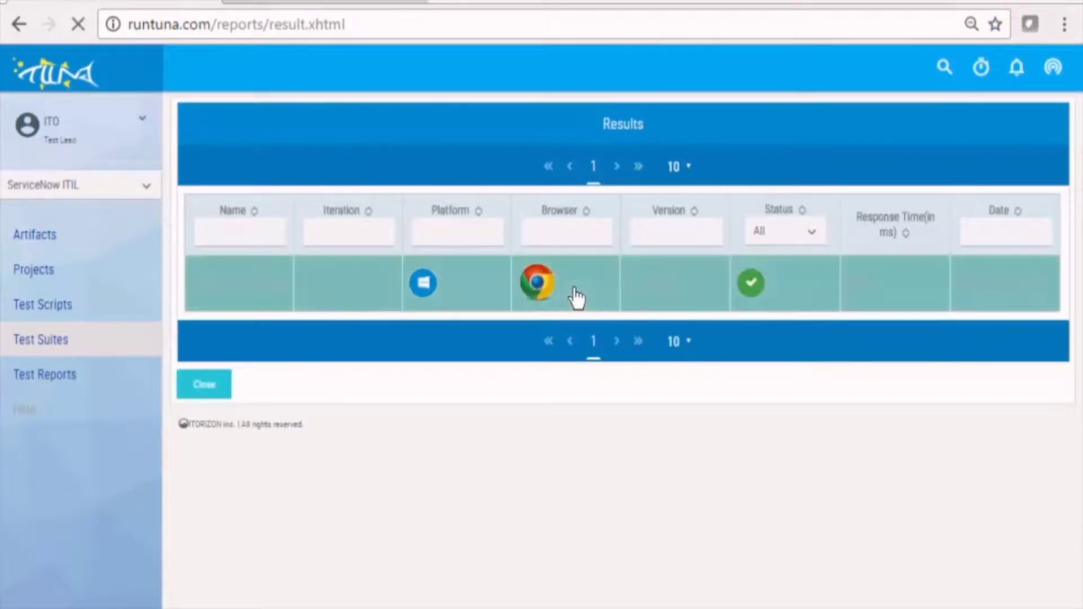
scroll(660, 431, "down", 2)
left_click(1019, 563)
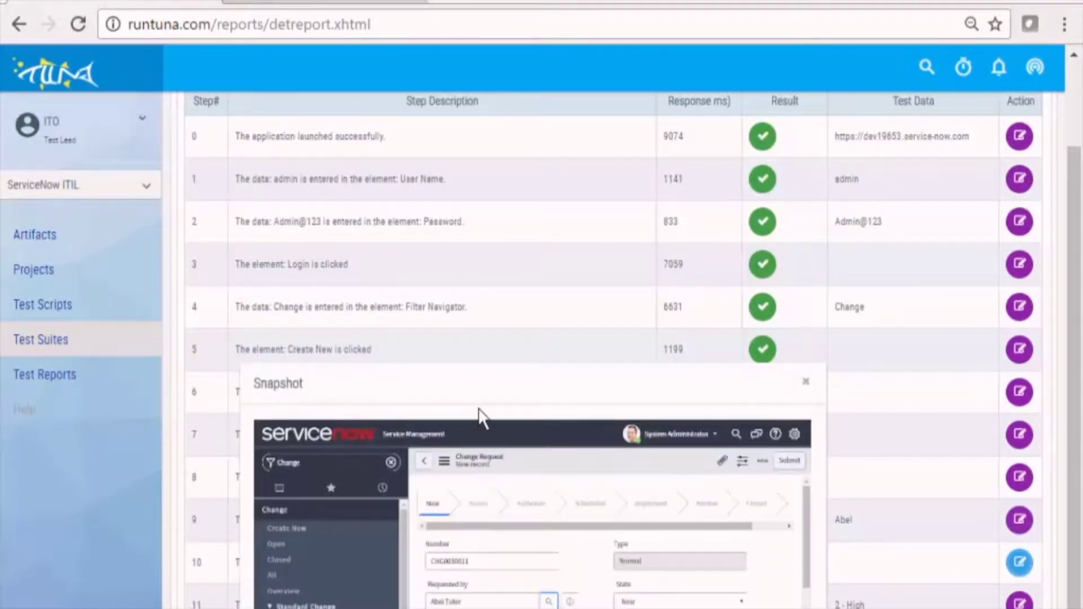
left_click_drag(476, 389, 514, 90)
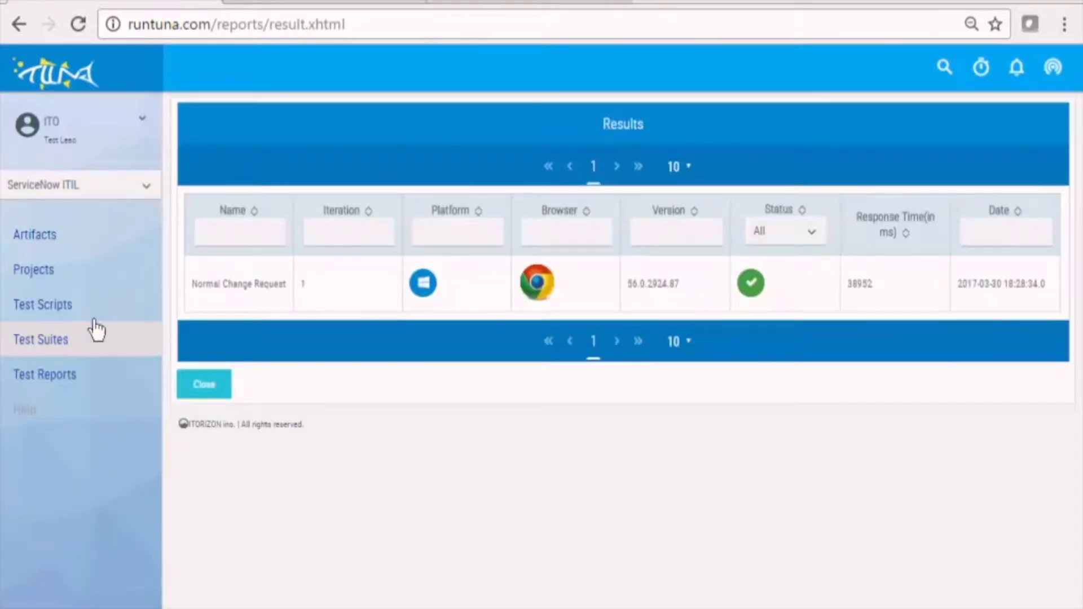
Switch the Normal Change Request suite to run on SauceLabs and save it.
left_click(60, 345)
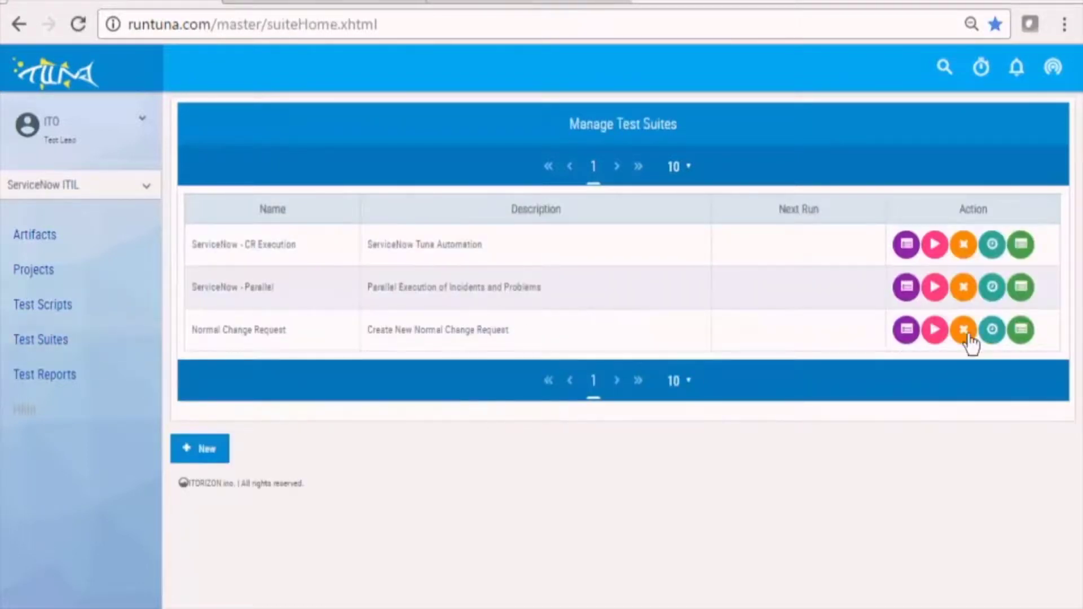
left_click(906, 331)
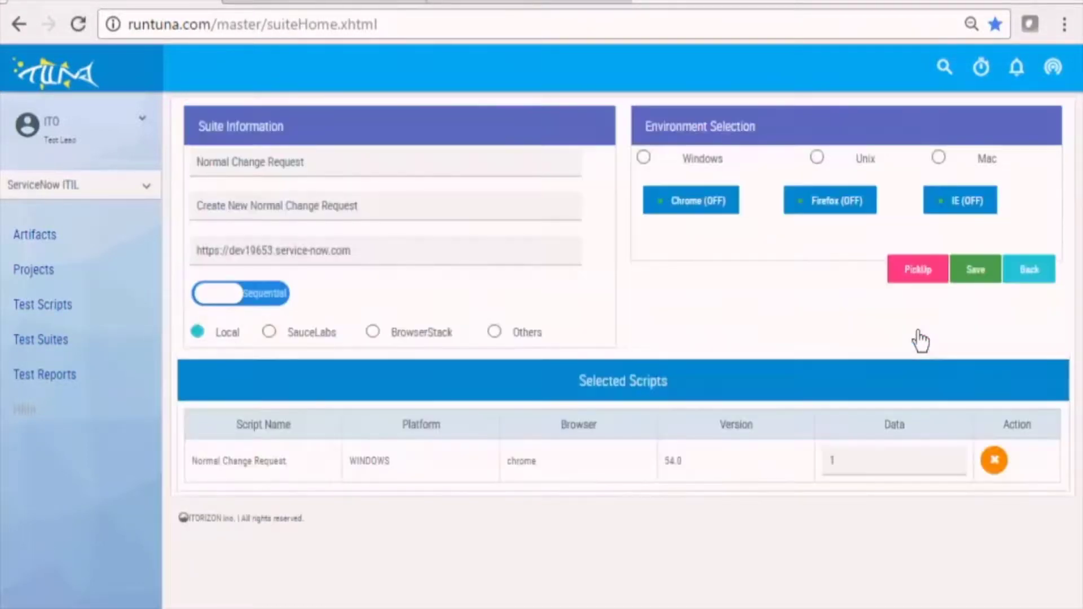
left_click(269, 333)
left_click(970, 277)
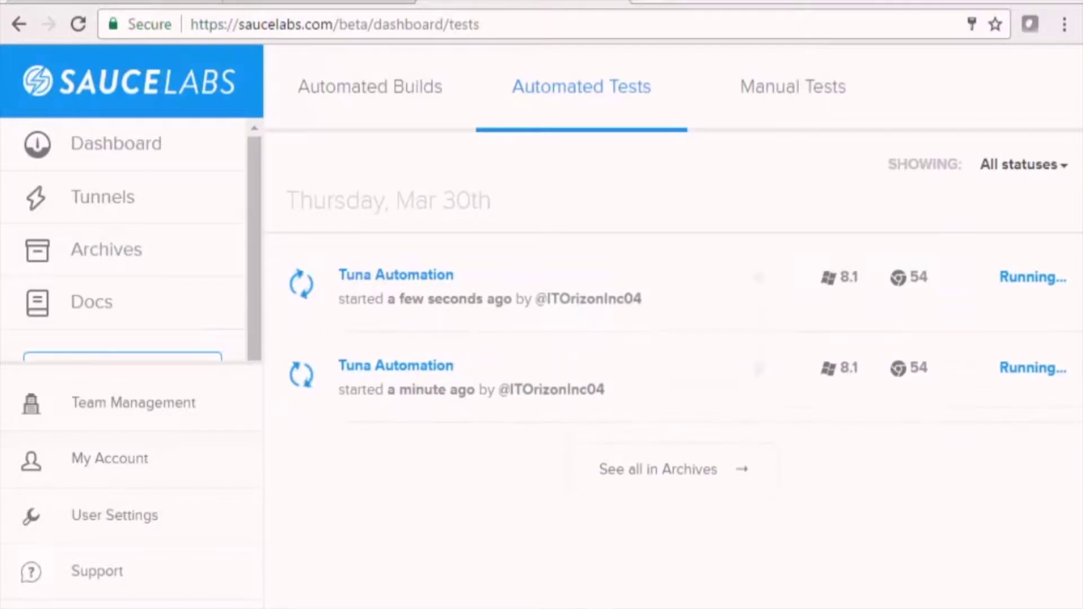
Watch the newest Tuna Automation test's live video on SauceLabs, then return to Tuna.
left_click(396, 276)
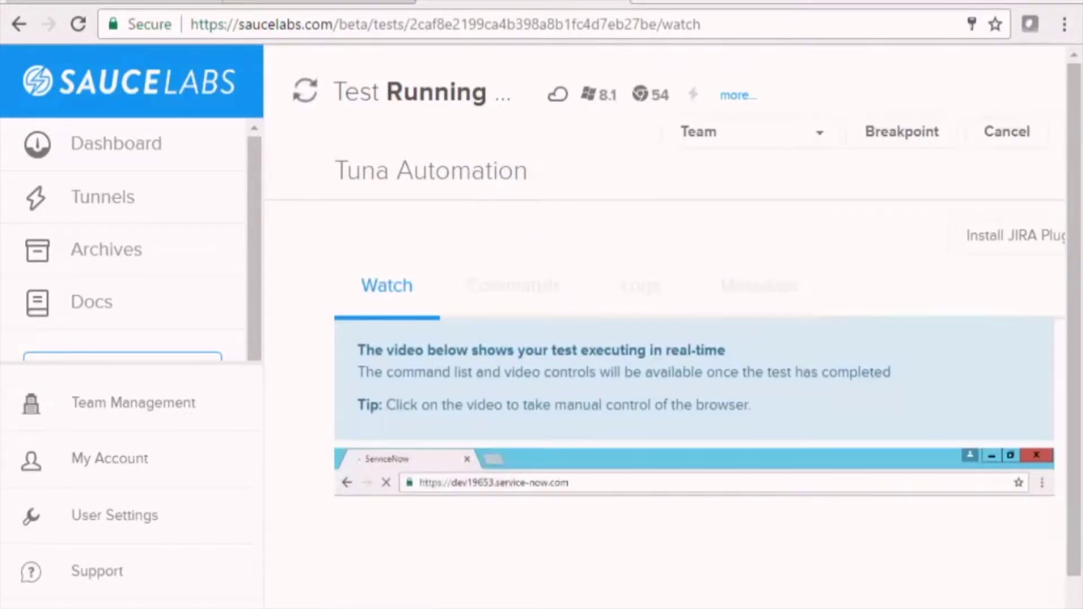
scroll(1077, 430, "down", 4)
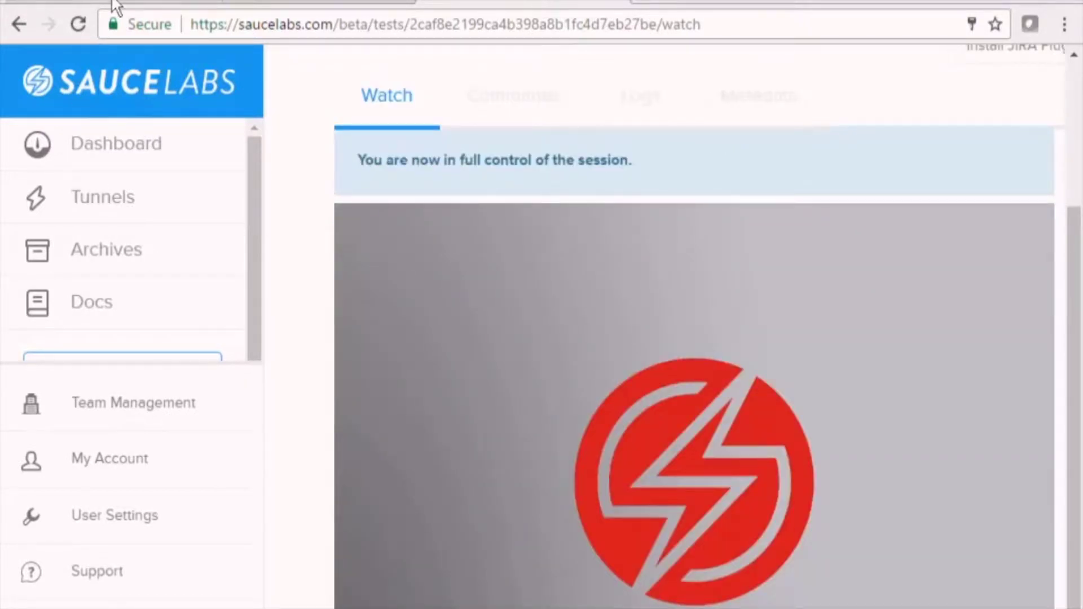
left_click(743, 11)
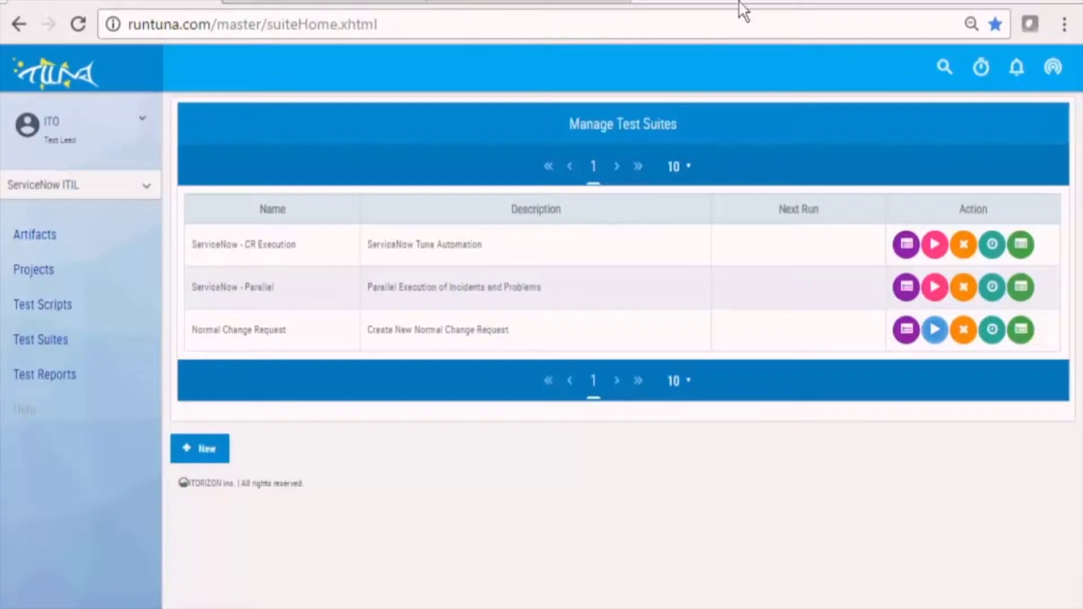
Open the latest SauceLabs run's detailed report and view the step 10 snapshot.
left_click(1021, 332)
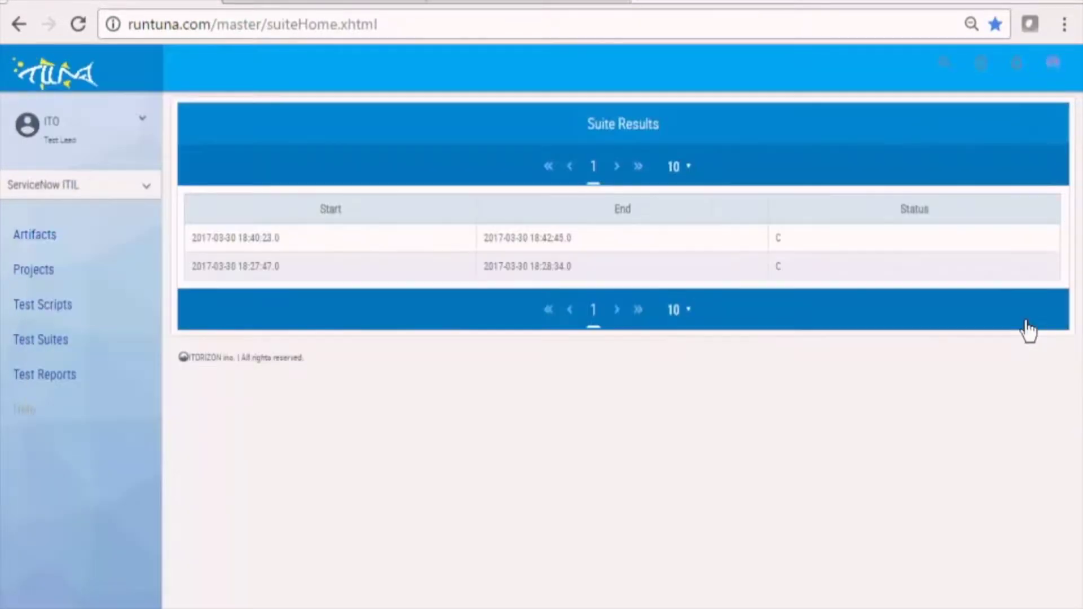
left_click(661, 243)
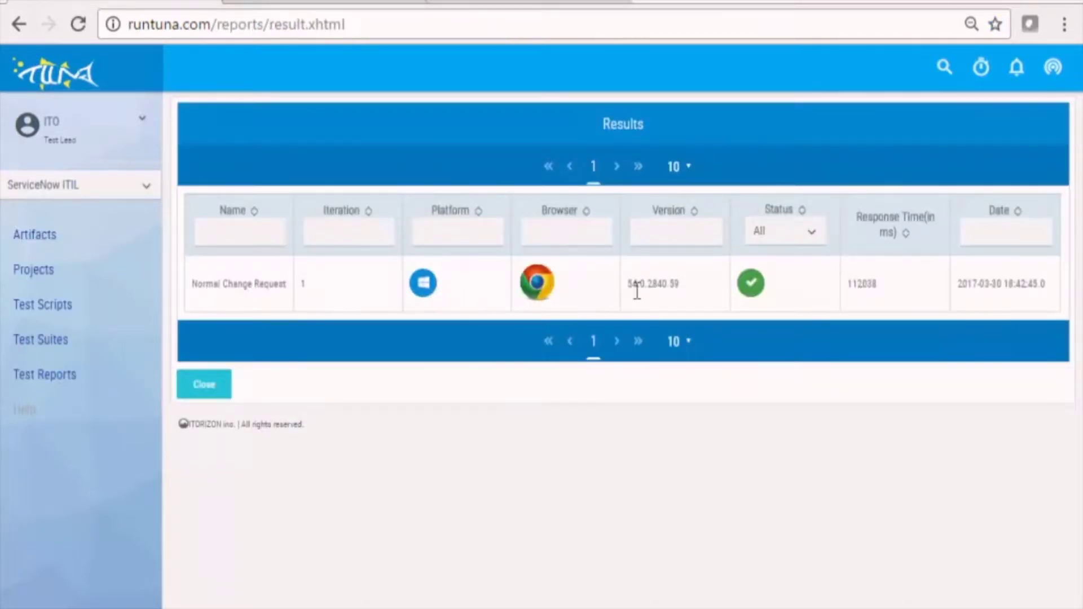
left_click(663, 282)
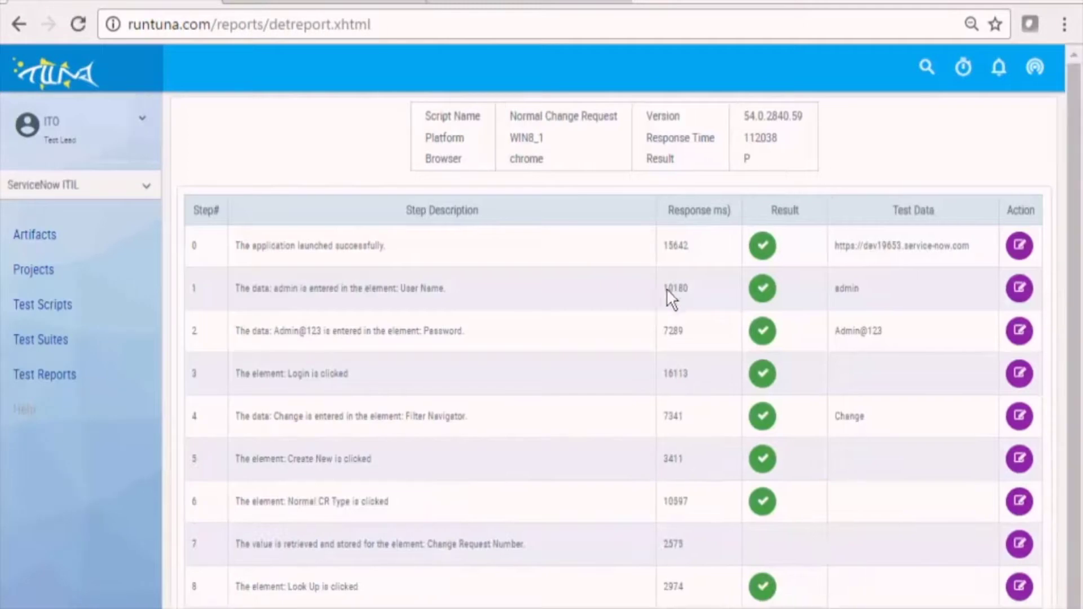
scroll(1036, 516, "down", 3)
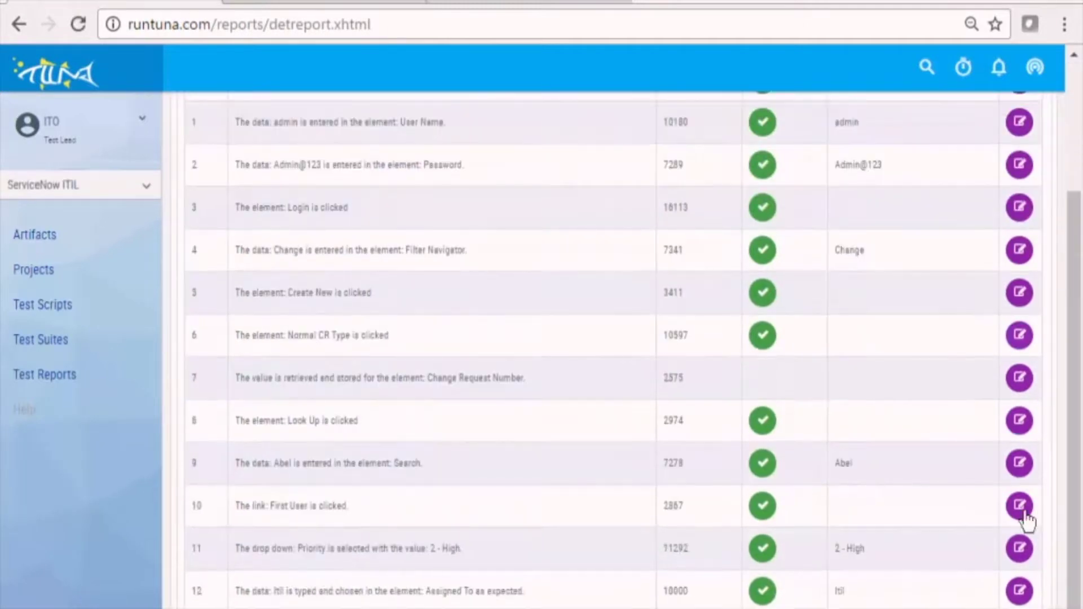
left_click(1020, 507)
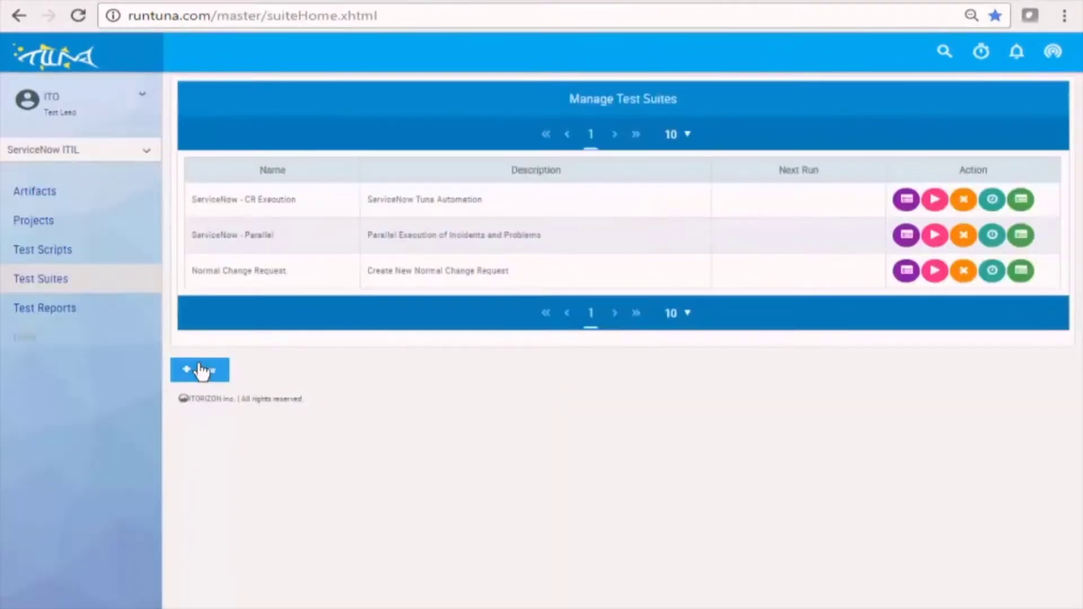
Start suite 'Create Incident - Parallel Execution' with a description and the ServiceNow instance URL.
left_click(204, 368)
left_click(285, 131)
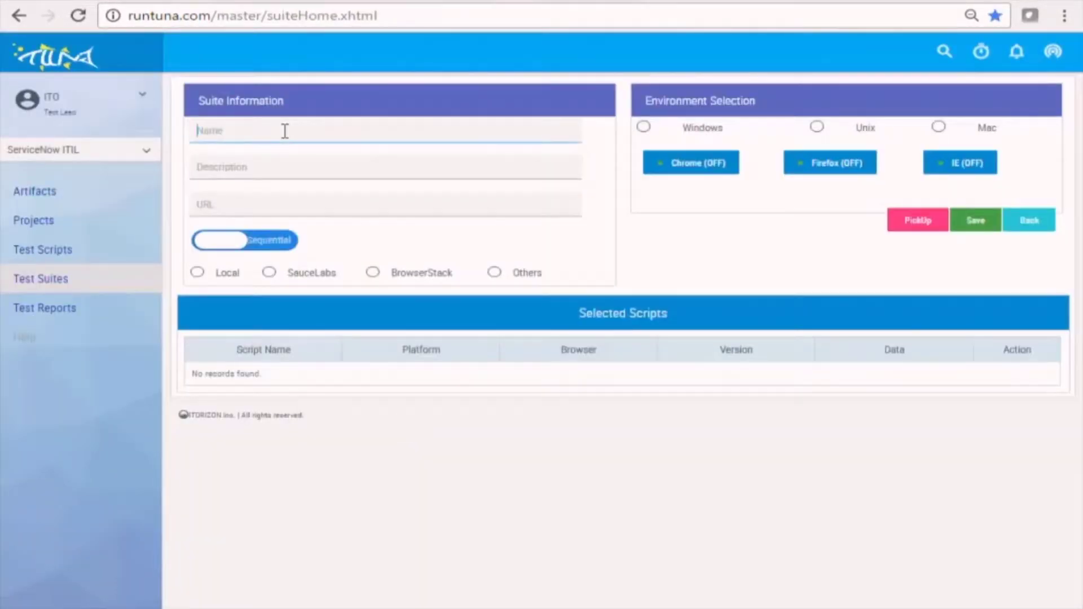
type("Create Incident - Parallel Execution")
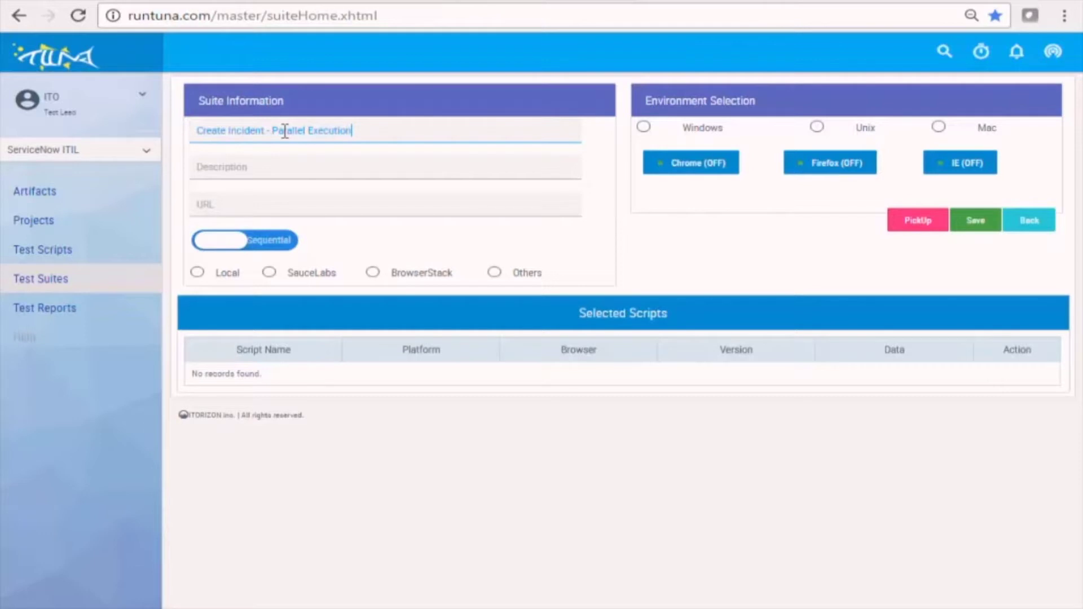
left_click(255, 176)
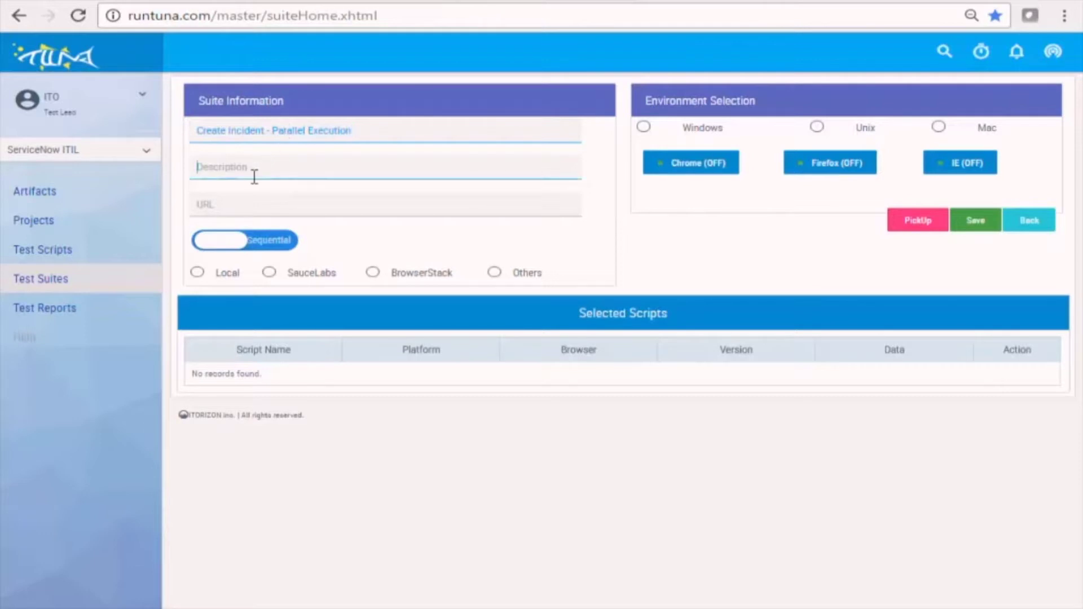
type("cident with multiple Data")
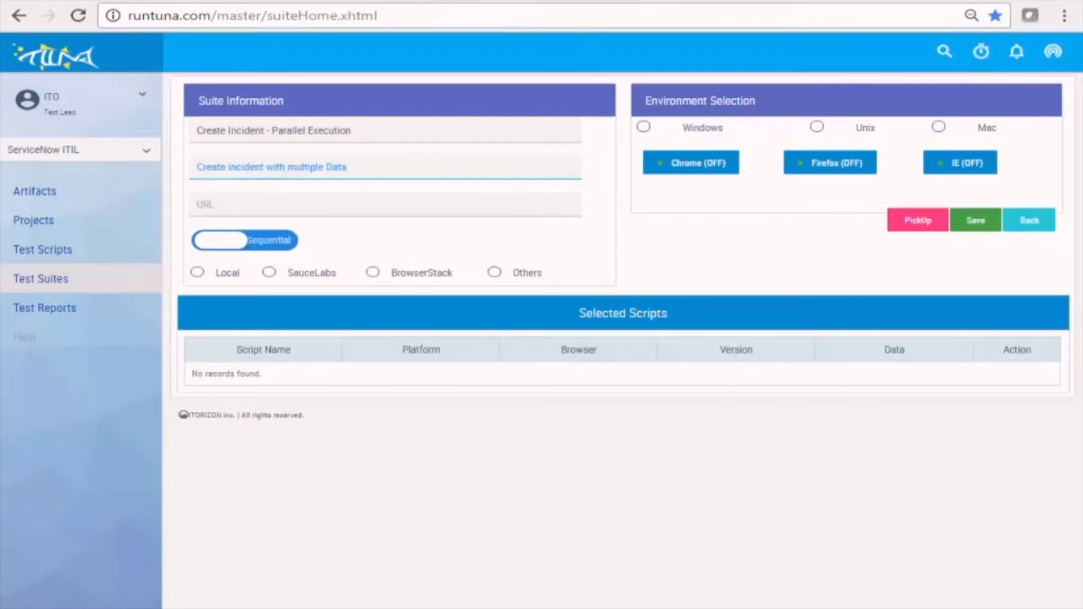
left_click(192, 2)
left_click_drag(416, 17, 164, 12)
key("ctrl+c")
left_click(136, 2)
left_click(316, 213)
key("ctrl+v")
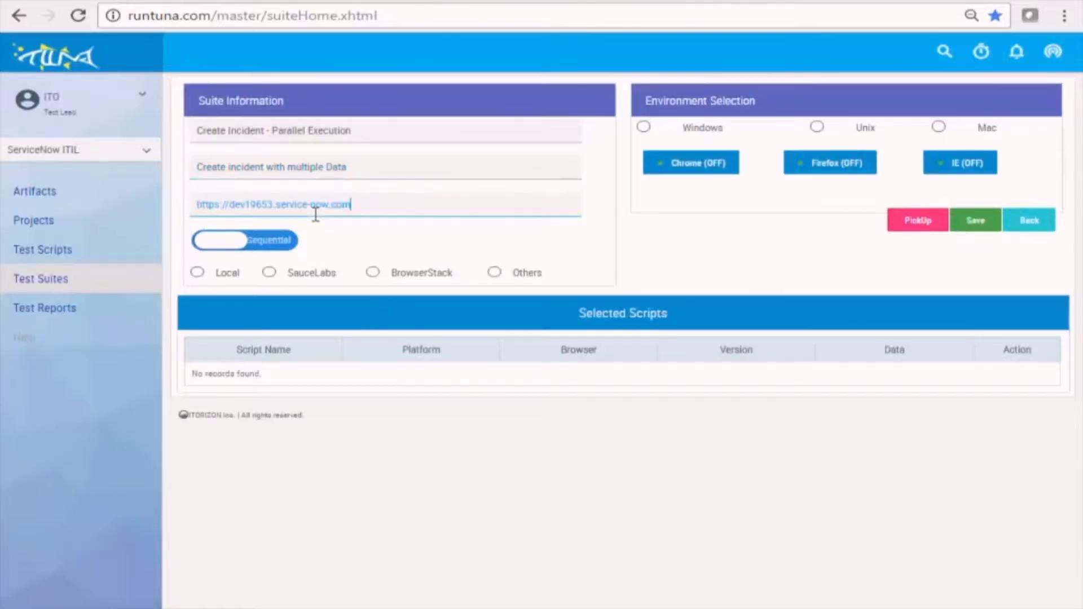
Set it to run in parallel on SauceLabs with Windows Chrome 54.0.
left_click(277, 248)
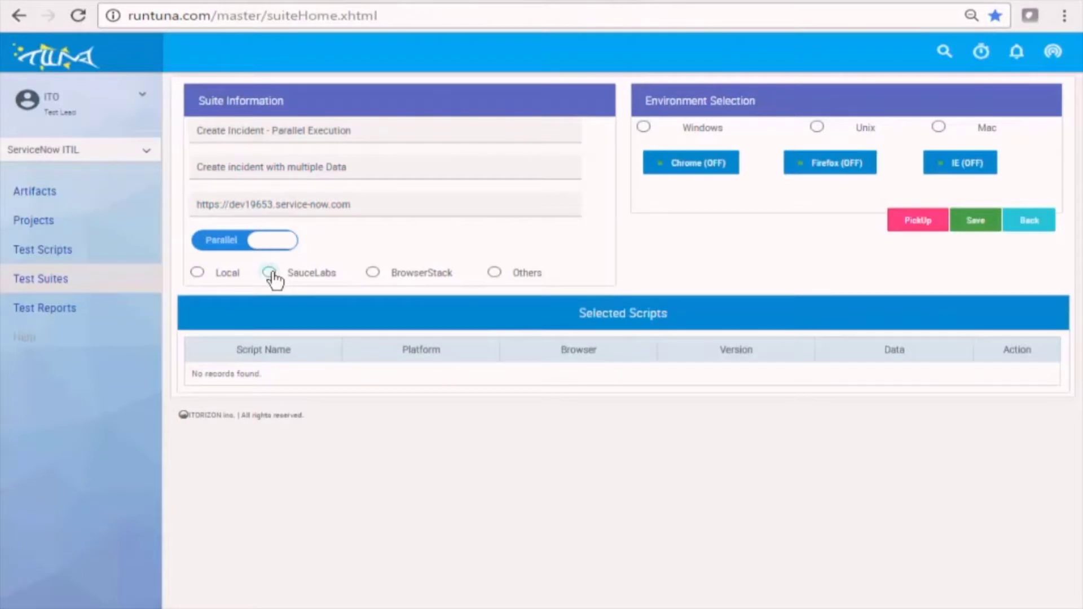
left_click(271, 272)
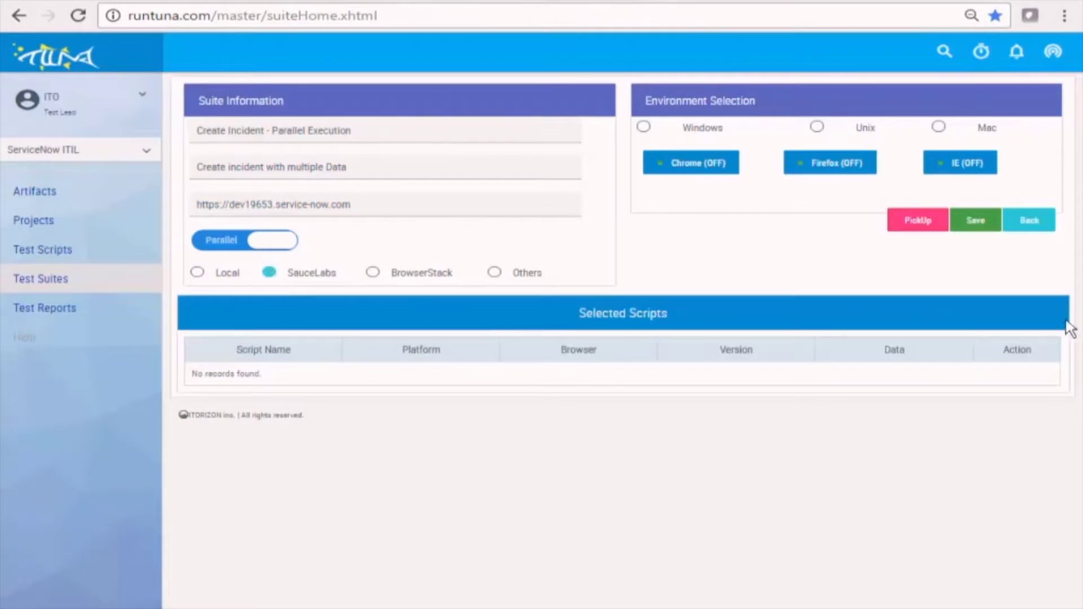
left_click(643, 129)
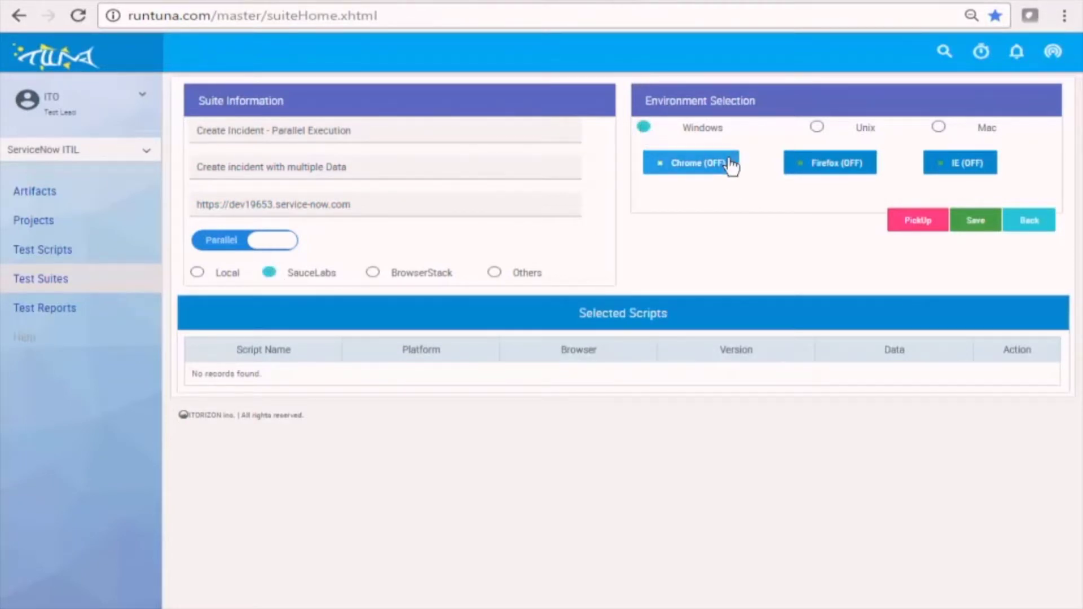
left_click(712, 166)
left_click(713, 194)
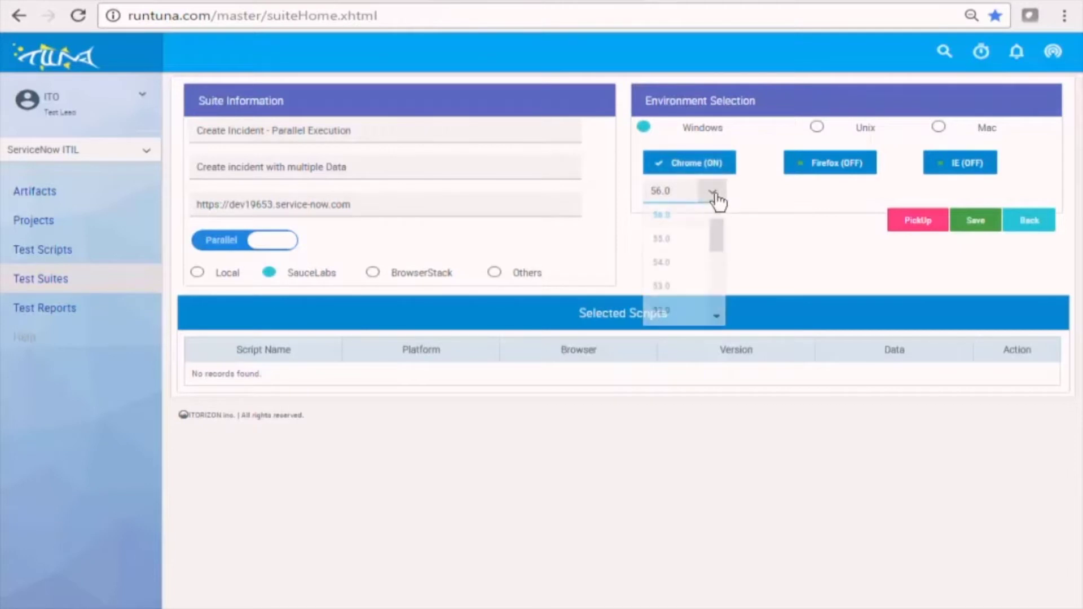
left_click(666, 262)
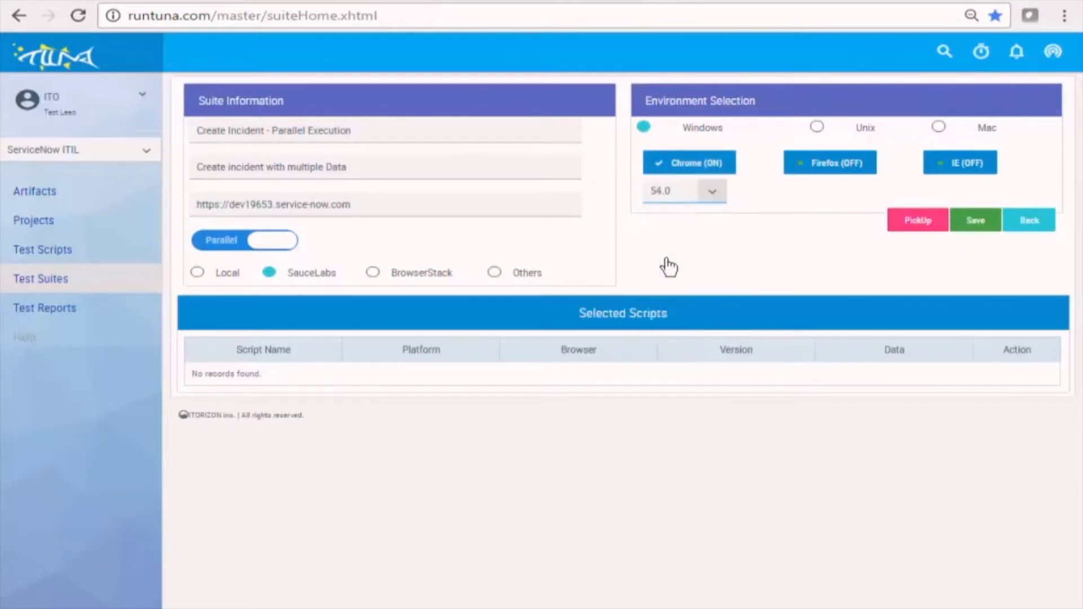
left_click(920, 224)
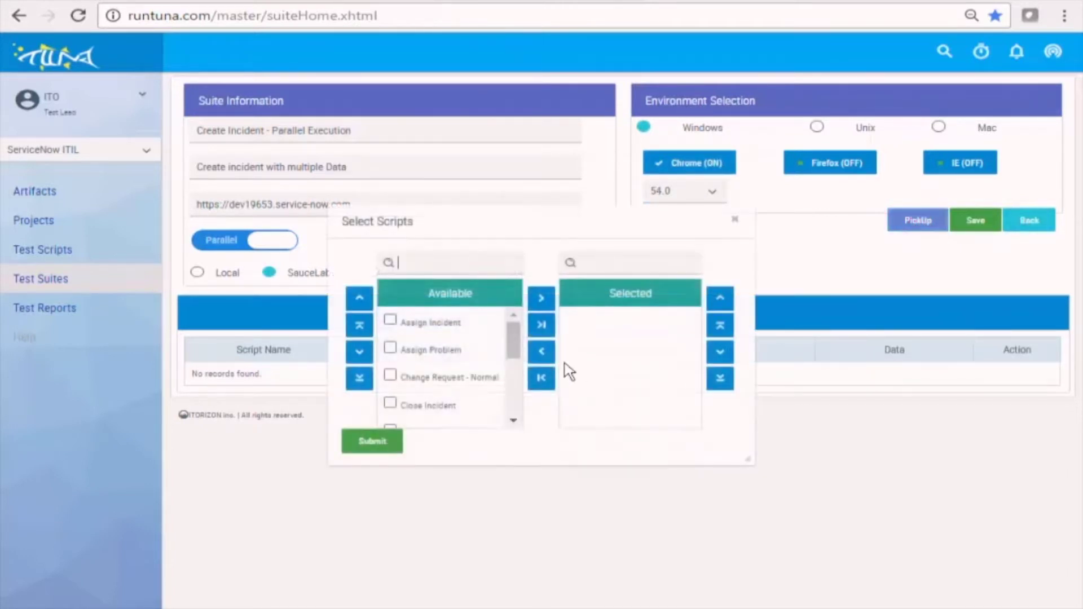
Add Create Incident to the suite, then switch the platform to Mac with Chrome 53.0.
left_click_drag(518, 346, 517, 364)
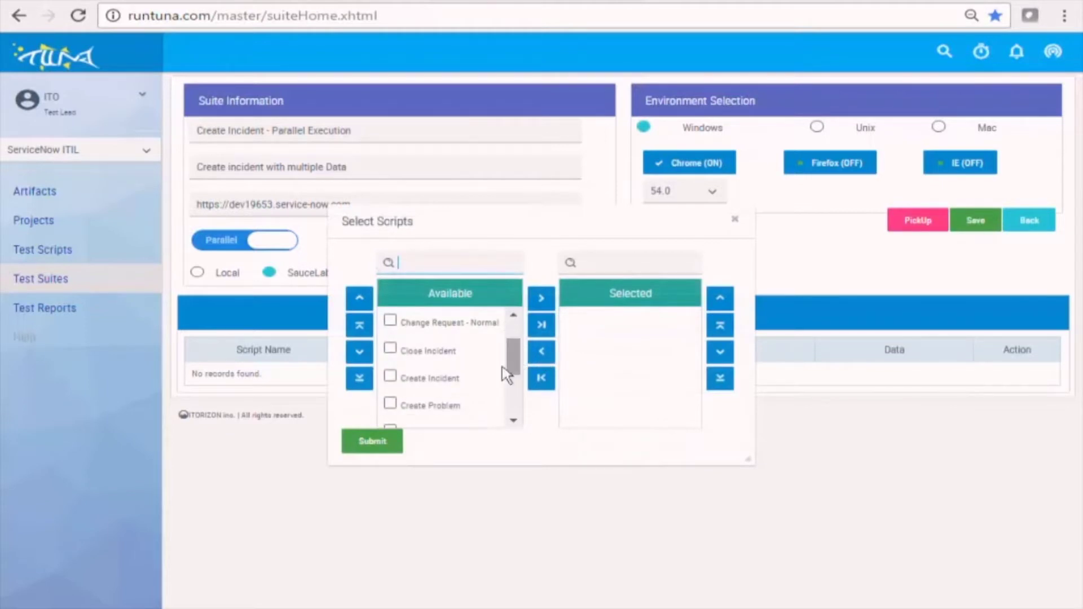
double_click(419, 386)
left_click(373, 446)
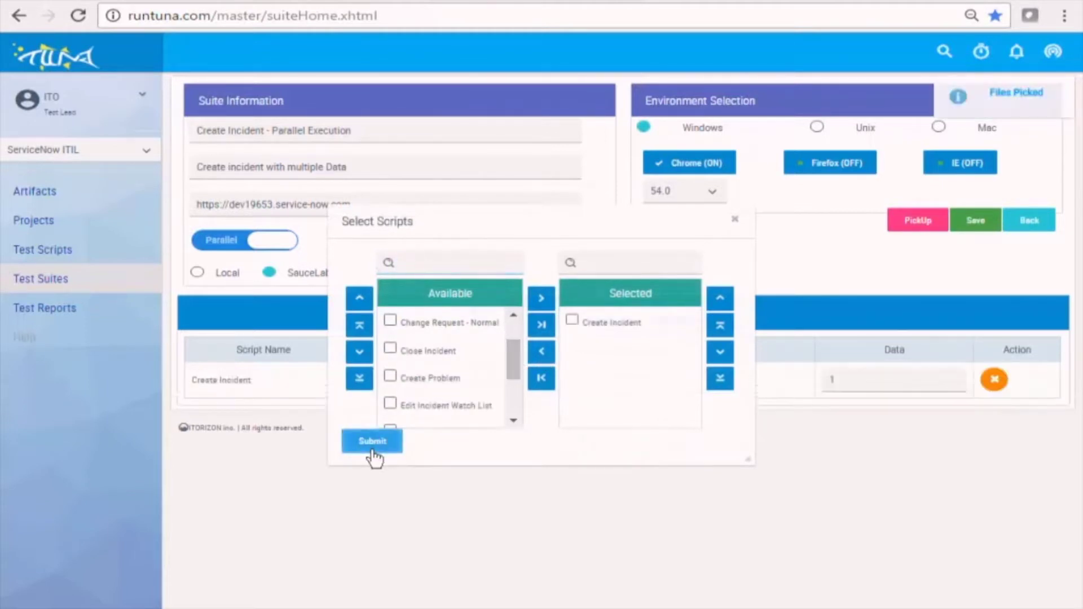
left_click(938, 127)
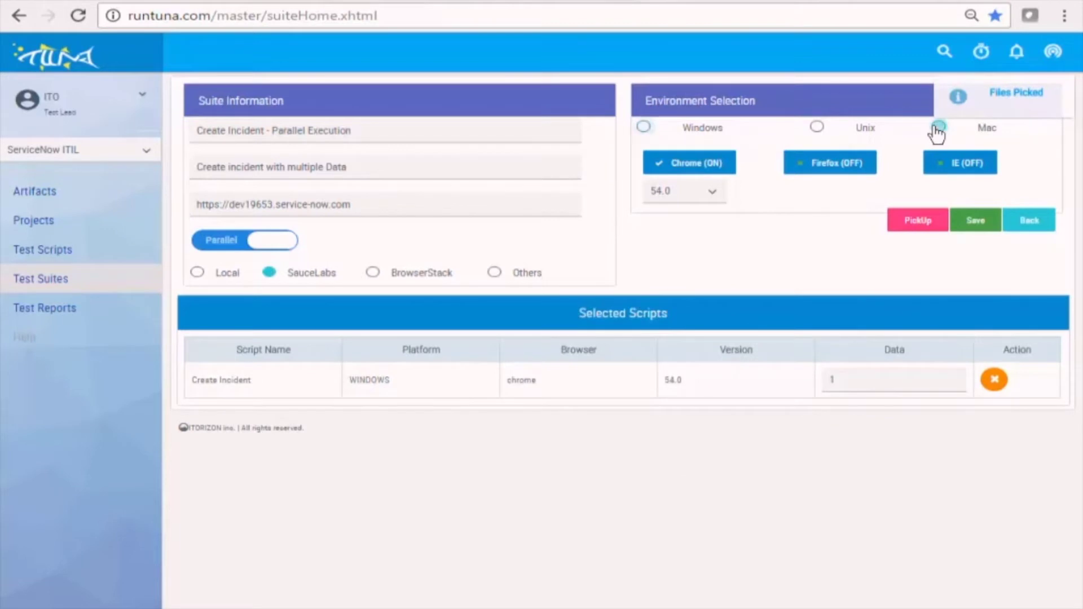
left_click(712, 170)
left_click(713, 171)
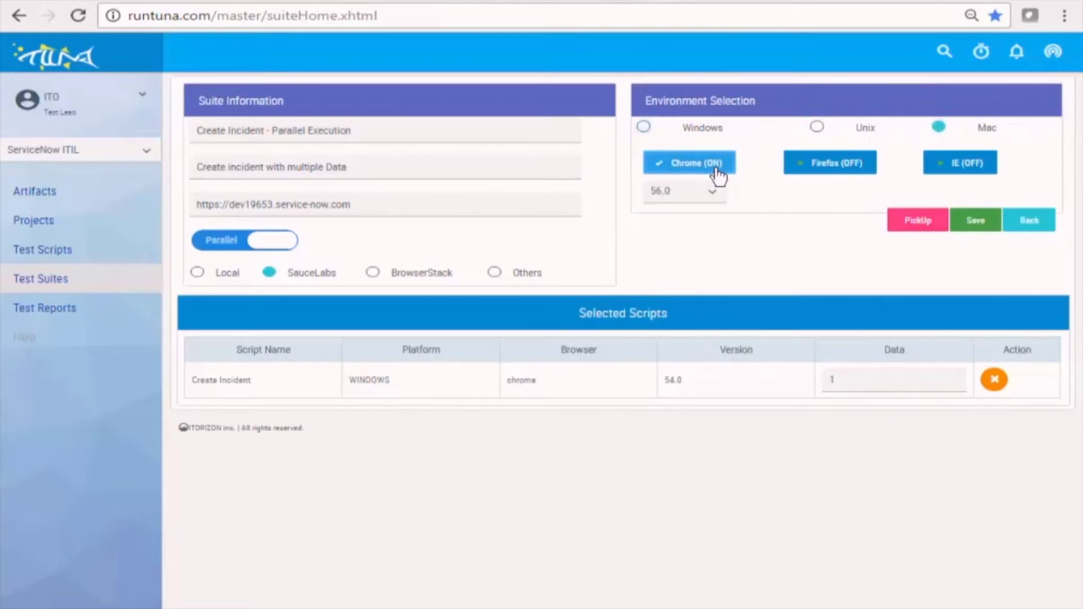
left_click(717, 190)
left_click(669, 289)
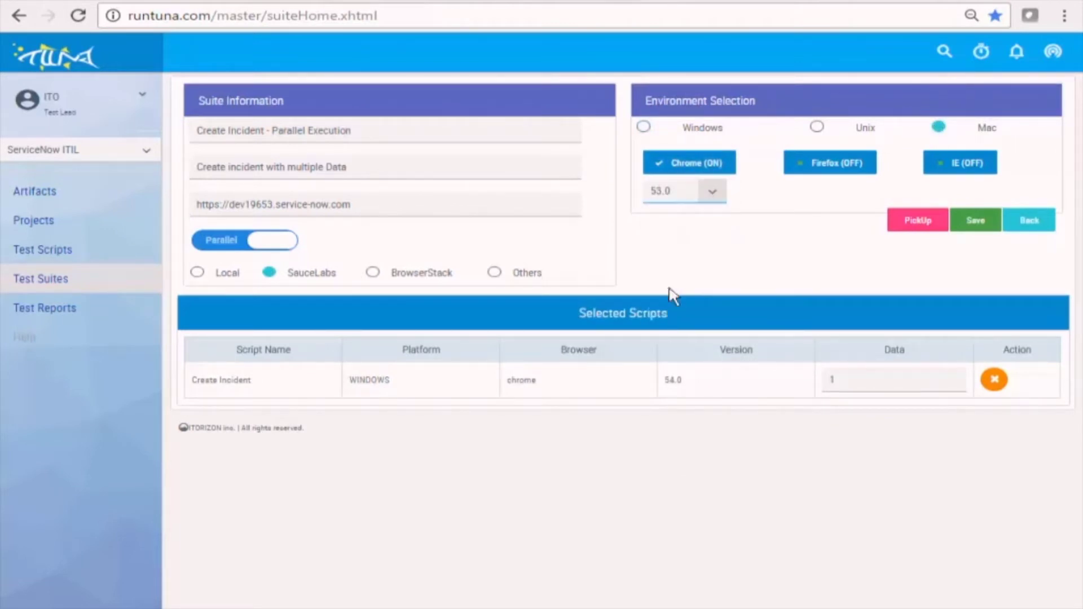
Add Create Incident again for the Mac Chrome 53.0 row and select its data value for replacement with 2,3.
left_click(915, 220)
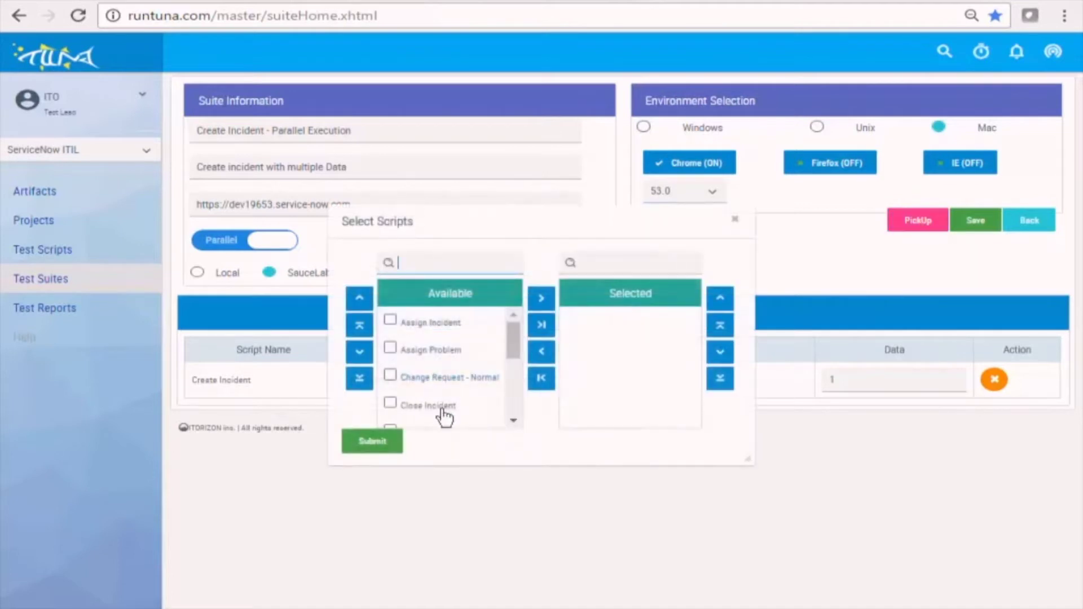
left_click_drag(510, 353, 508, 372)
double_click(423, 375)
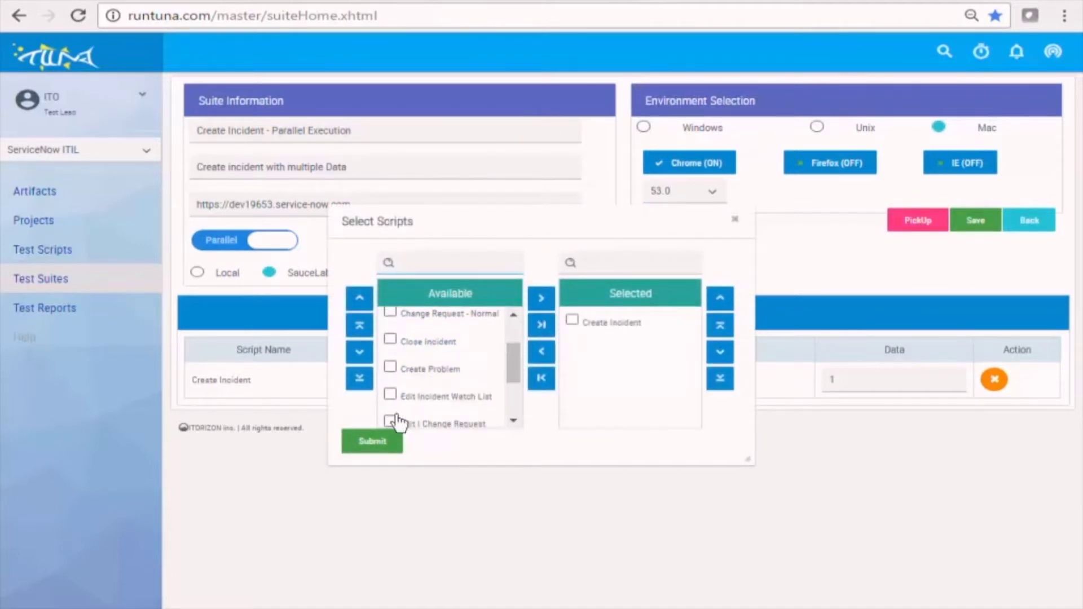
left_click(377, 443)
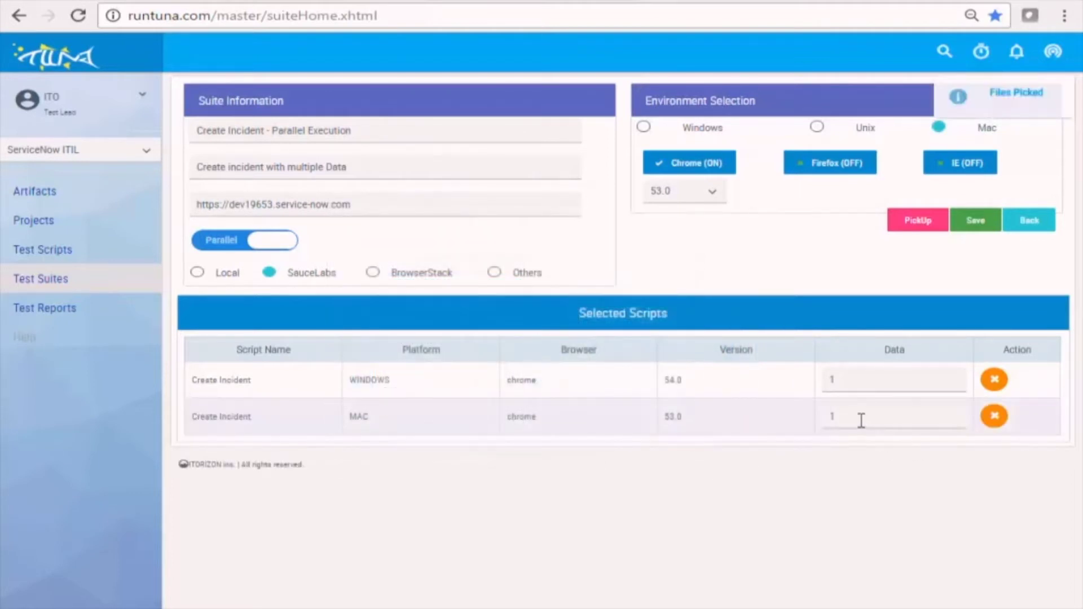
left_click_drag(860, 420, 779, 413)
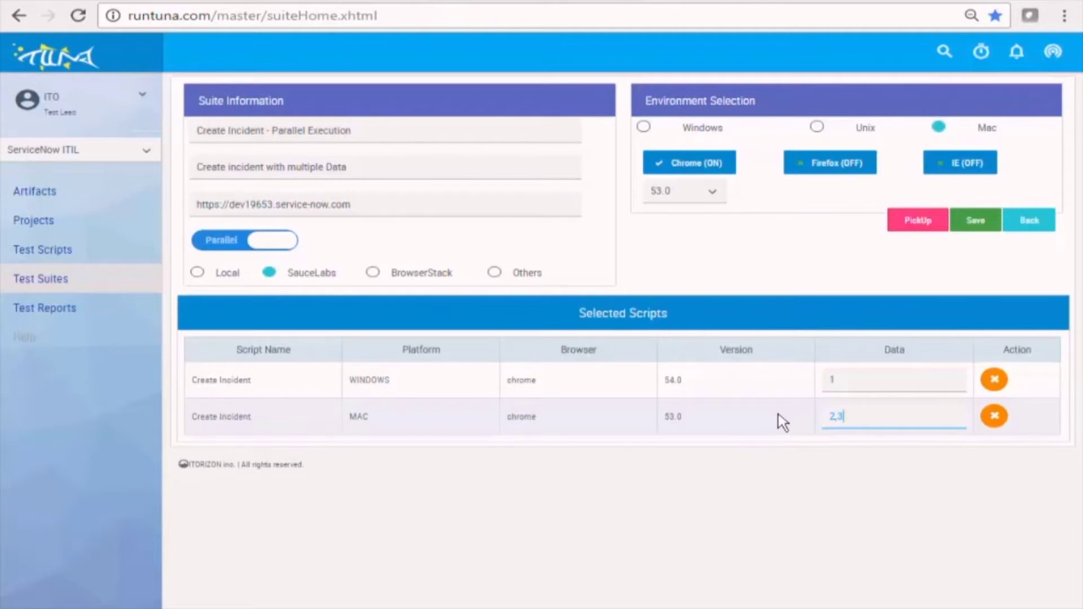
Save and run the Create Incident - Parallel Execution suite, then check its three runs on SauceLabs.
left_click(968, 226)
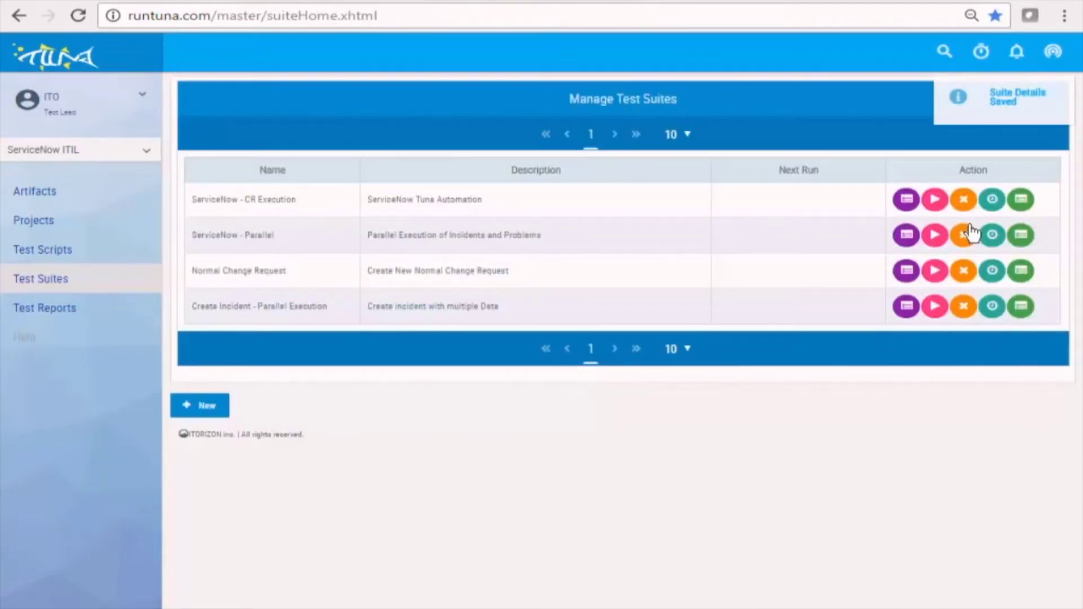
left_click(934, 308)
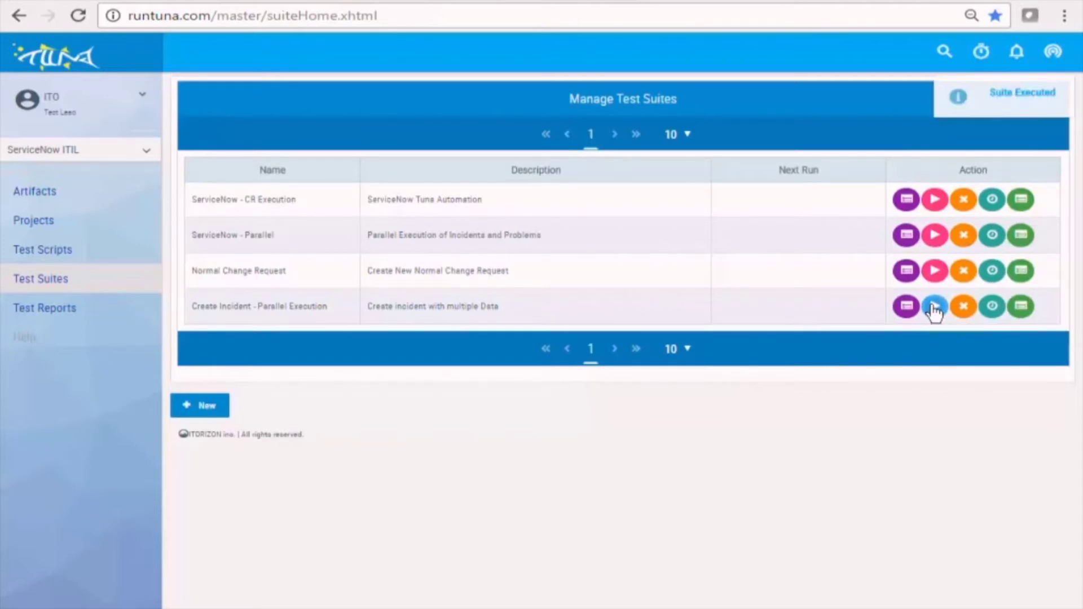
key("ctrl+Tab")
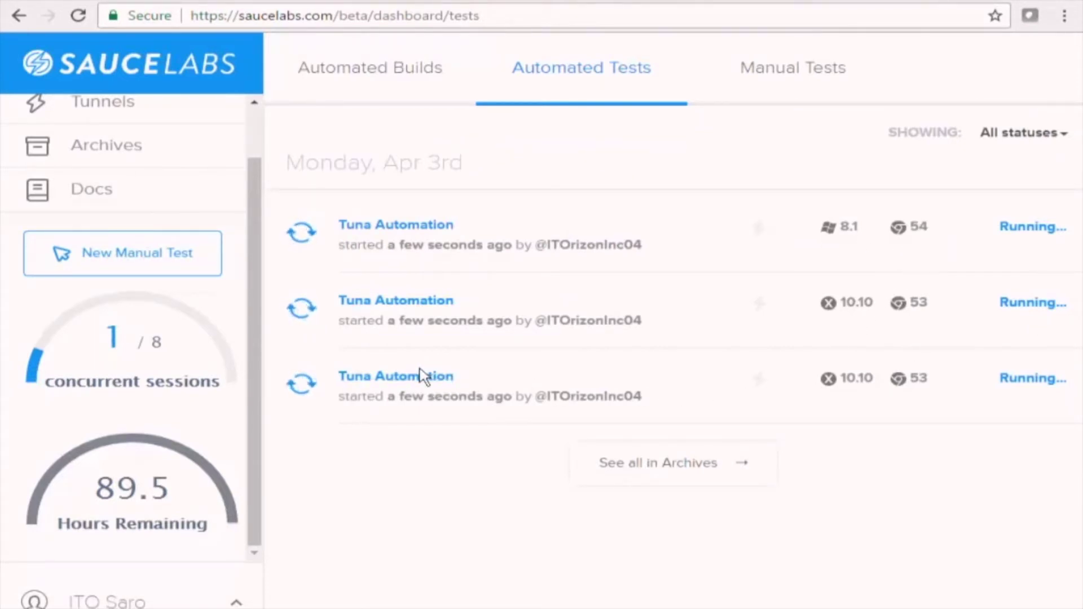
Watch the third Tuna Automation test's live view, then open the suite's detailed results in Tuna.
left_click(414, 381)
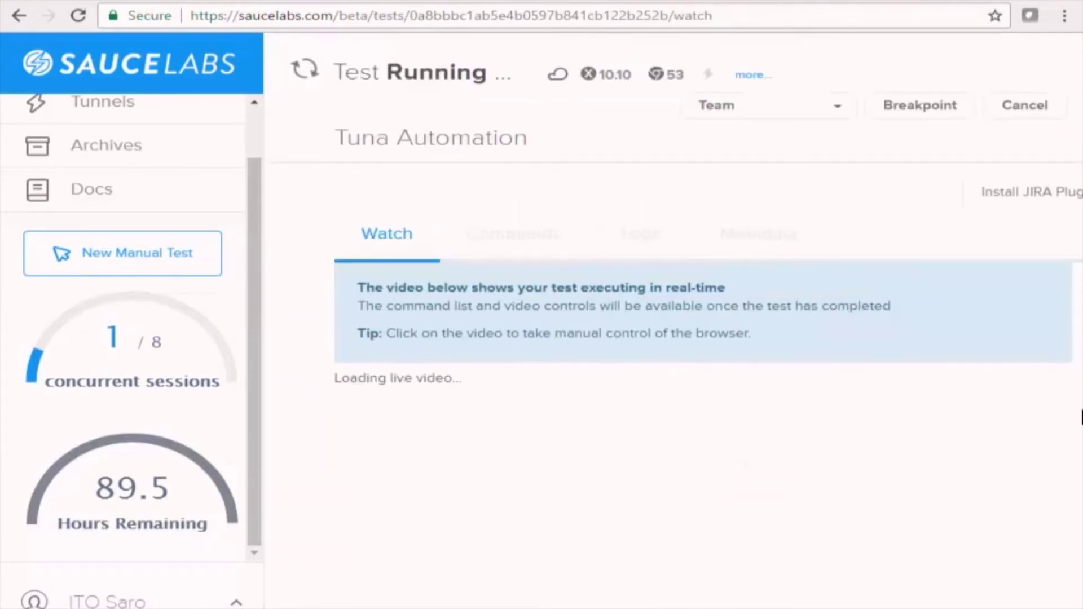
scroll(1080, 417, "down", 4)
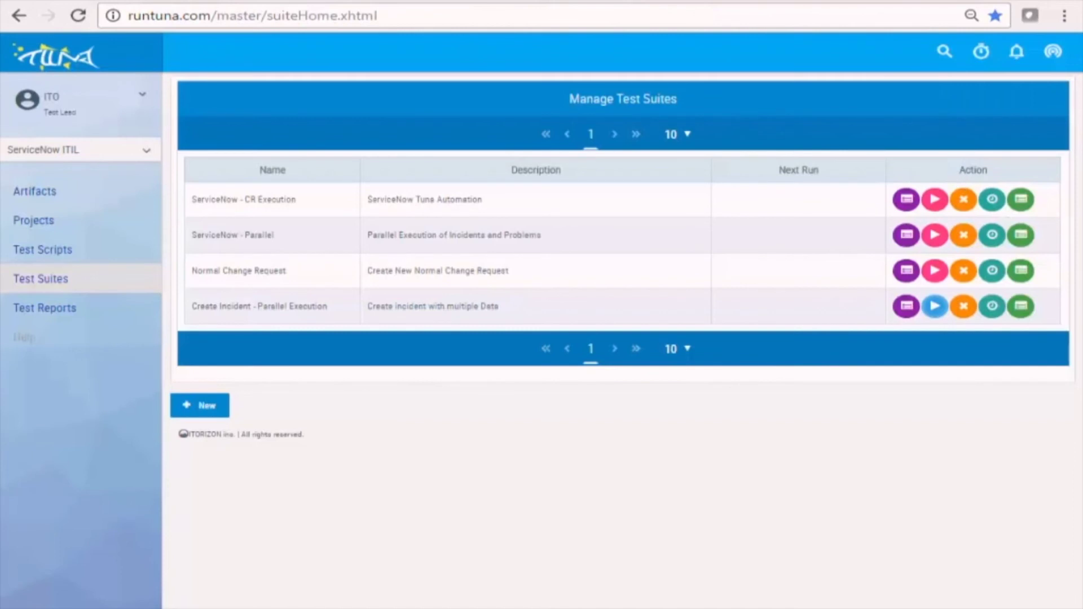
left_click(1020, 309)
left_click(695, 198)
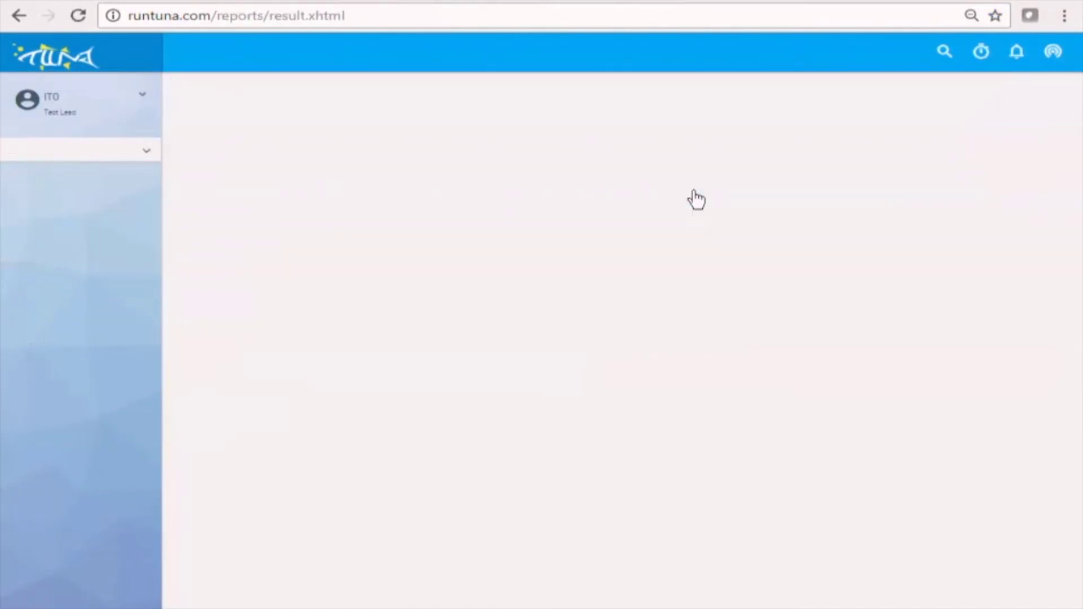